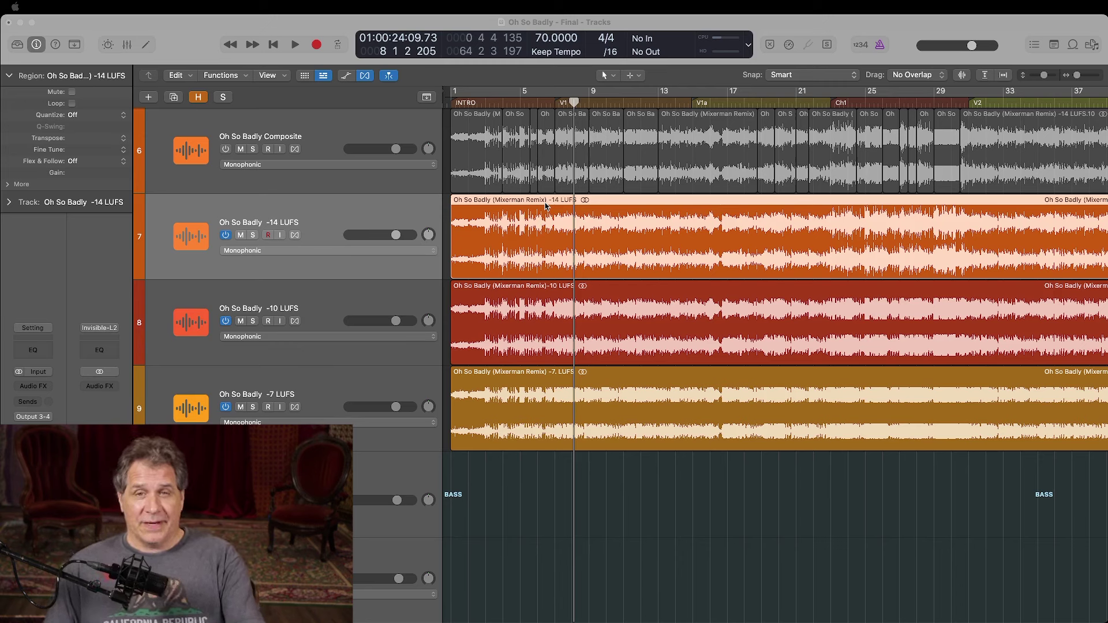
Compare the regions, then reset the -10 LUFS region's gain to 0 dB.
{"action": "left_click", "coordinate": [602, 203]}
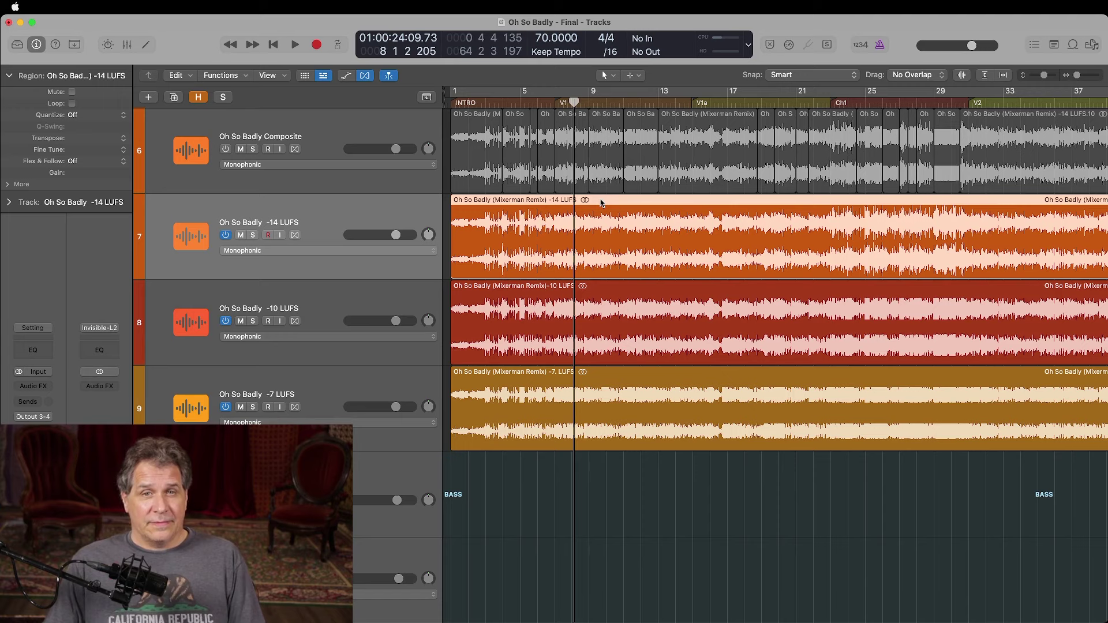
{"action": "left_click", "coordinate": [601, 293]}
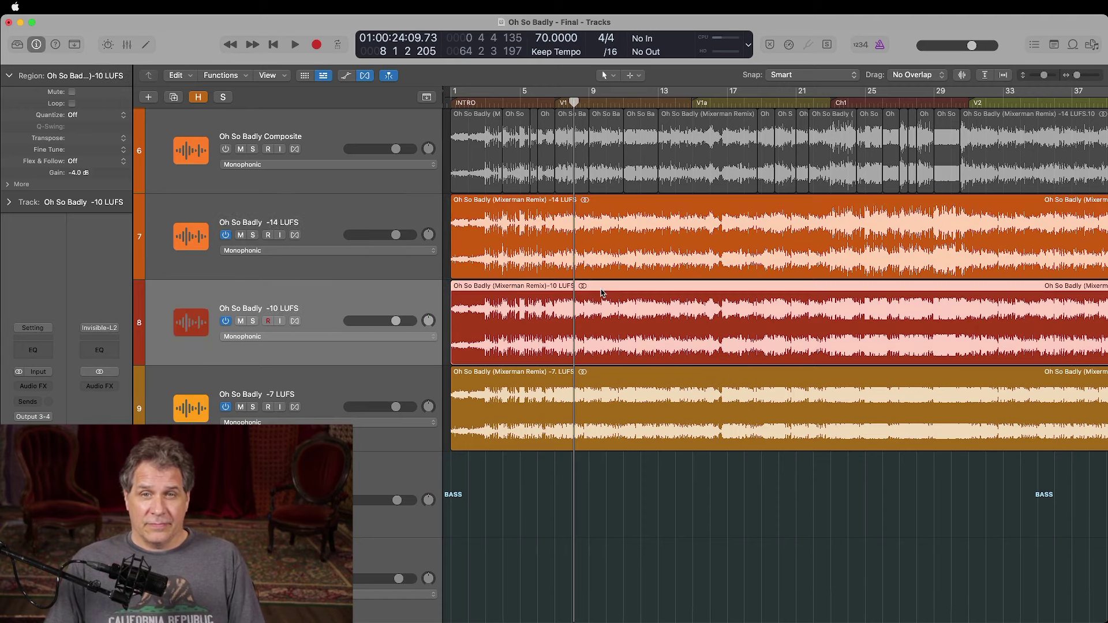
{"action": "left_click", "coordinate": [629, 214]}
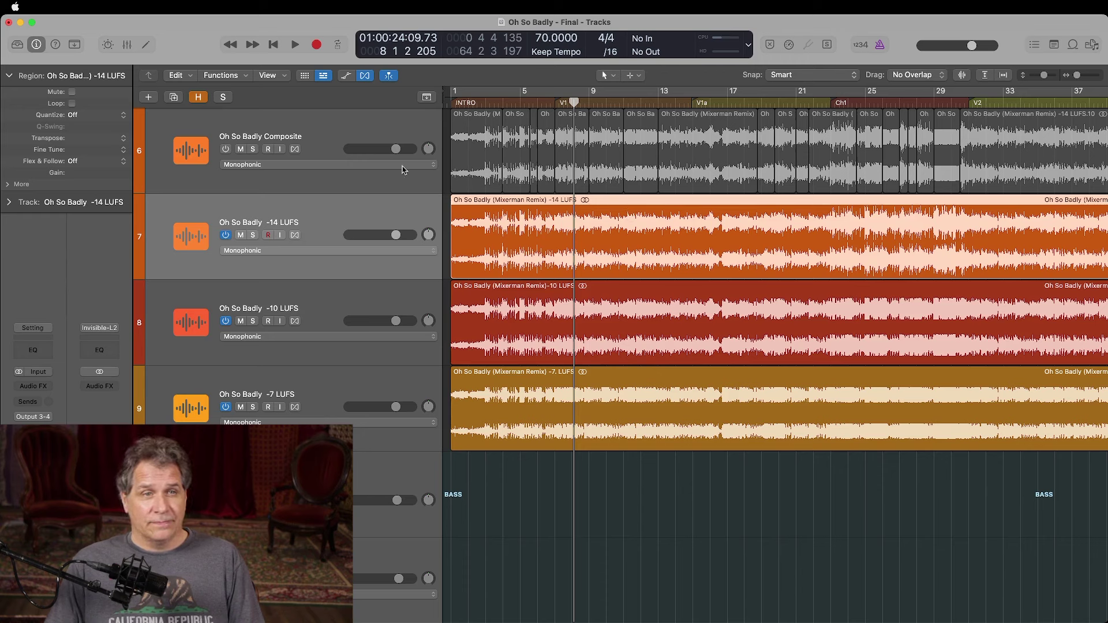
{"action": "left_click", "coordinate": [543, 295]}
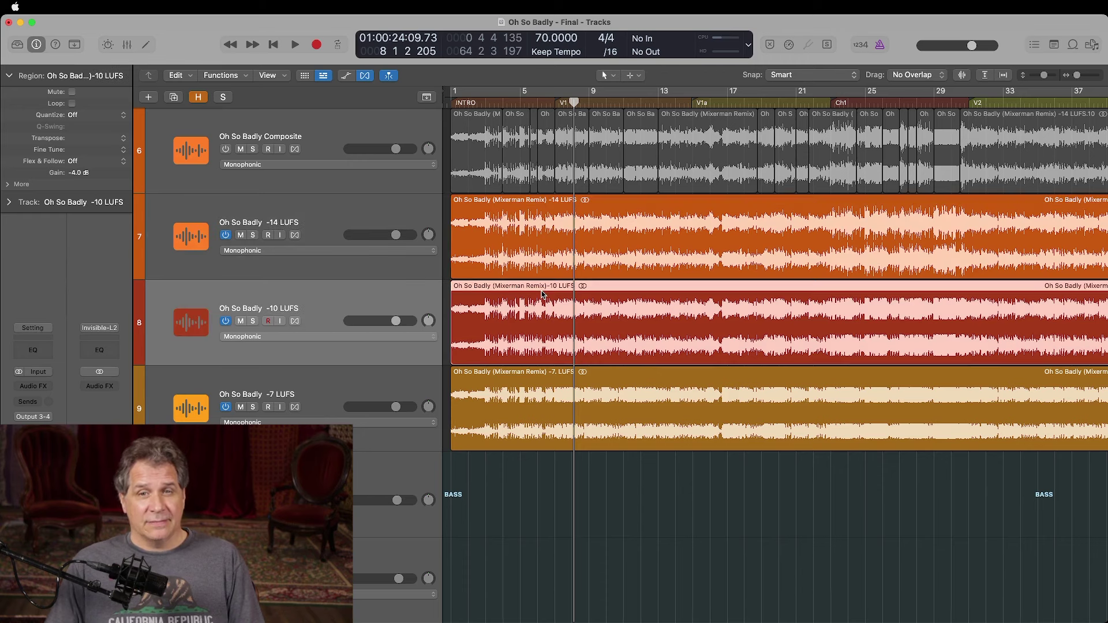
{"action": "double_click", "coordinate": [75, 172]}
{"action": "type", "text": "0"}
{"action": "key", "text": "Return"}
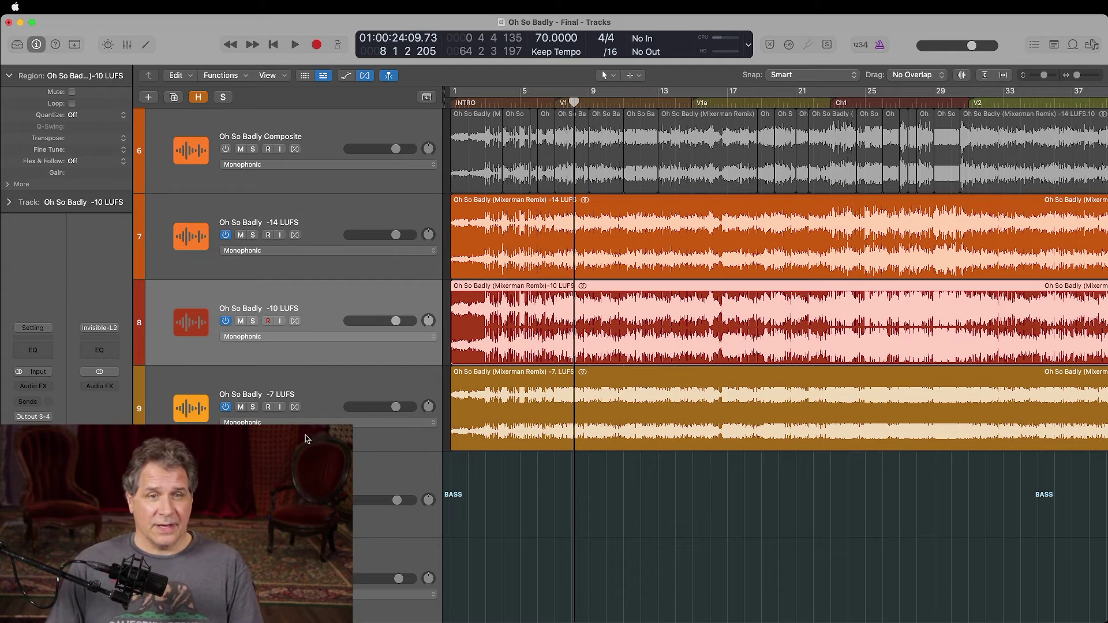
Reset the -7 LUFS region's gain to 0 dB in the Region inspector.
{"action": "left_click", "coordinate": [339, 389]}
{"action": "double_click", "coordinate": [78, 173]}
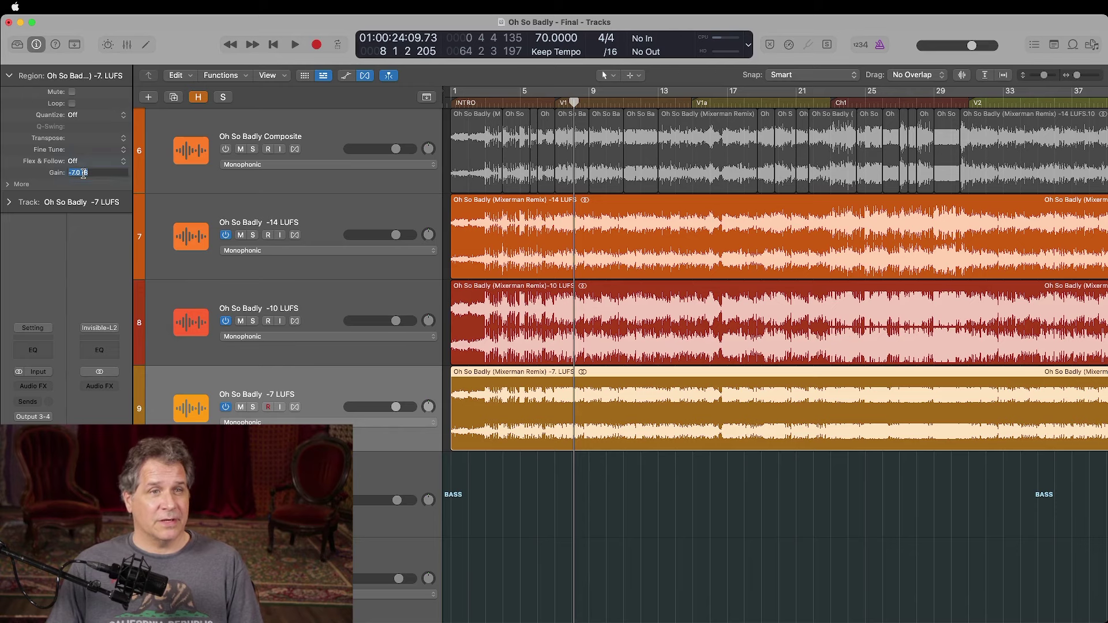
{"action": "type", "text": "0"}
{"action": "key", "text": "Return"}
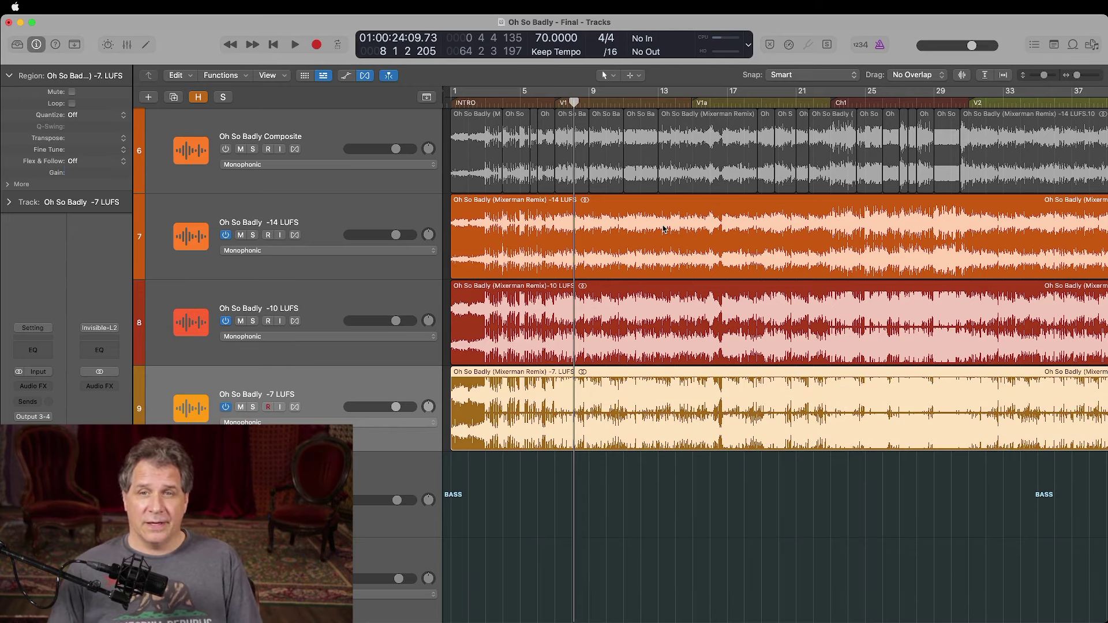
{"action": "left_click", "coordinate": [601, 206]}
{"action": "key", "text": "z"}
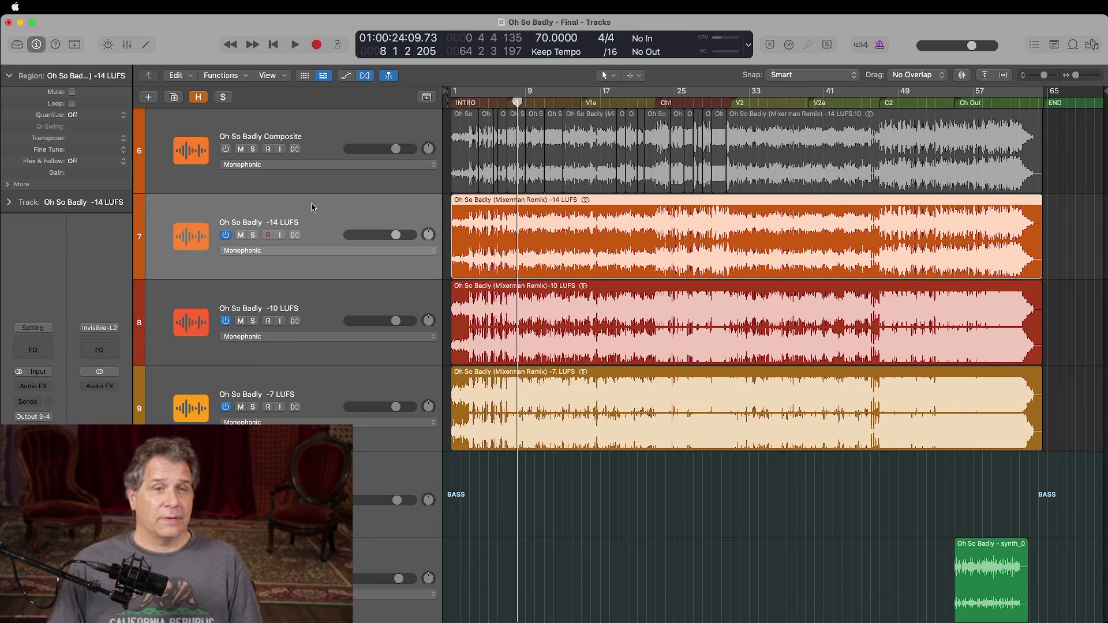
{"action": "left_click", "coordinate": [253, 235]}
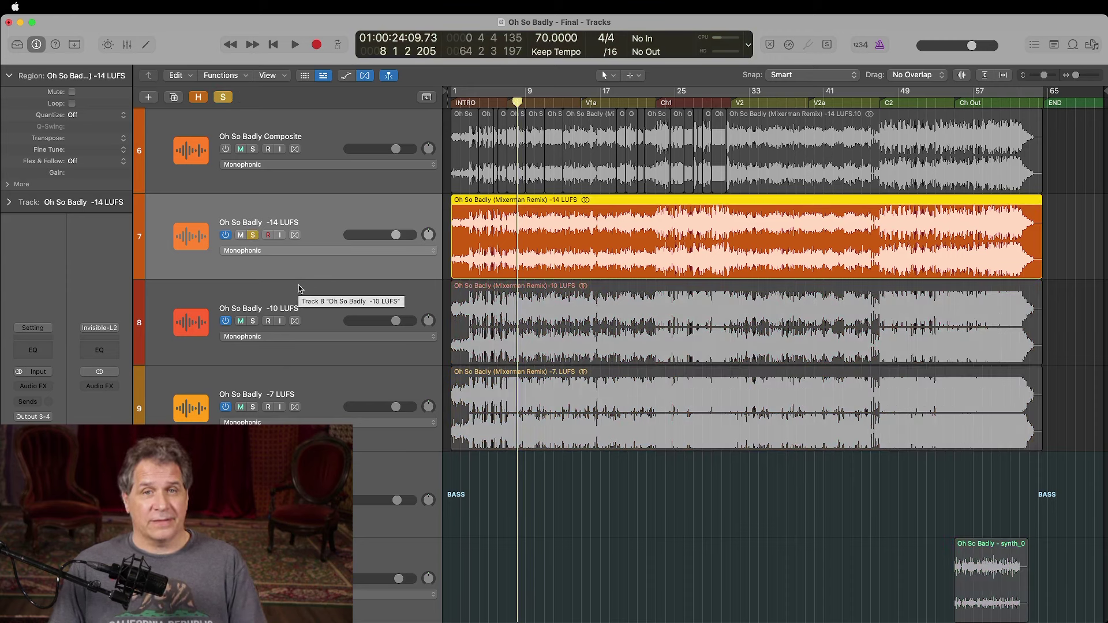
{"action": "key", "text": "Return"}
{"action": "key", "text": "space"}
{"action": "key", "text": "space"}
{"action": "key", "text": "alt+period"}
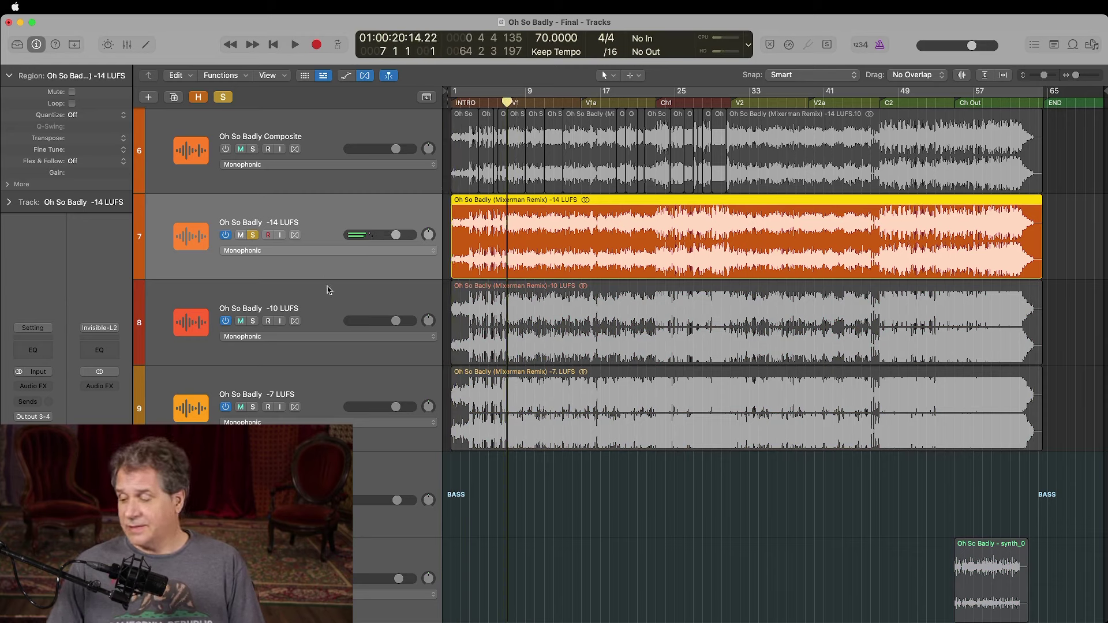
{"action": "key", "text": "space"}
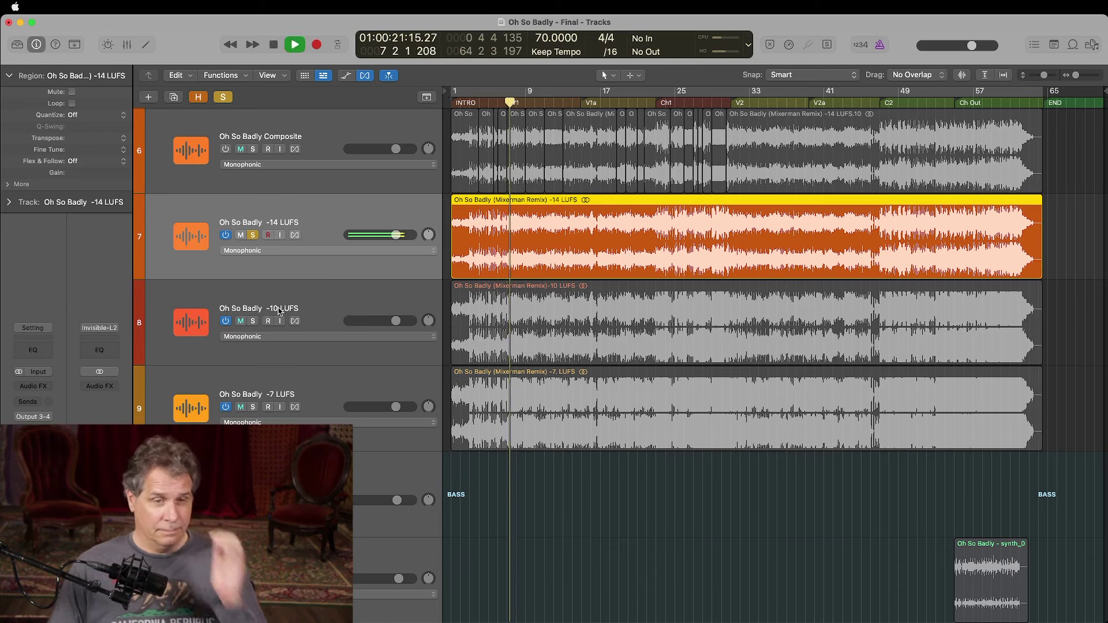
{"action": "left_click", "coordinate": [262, 349]}
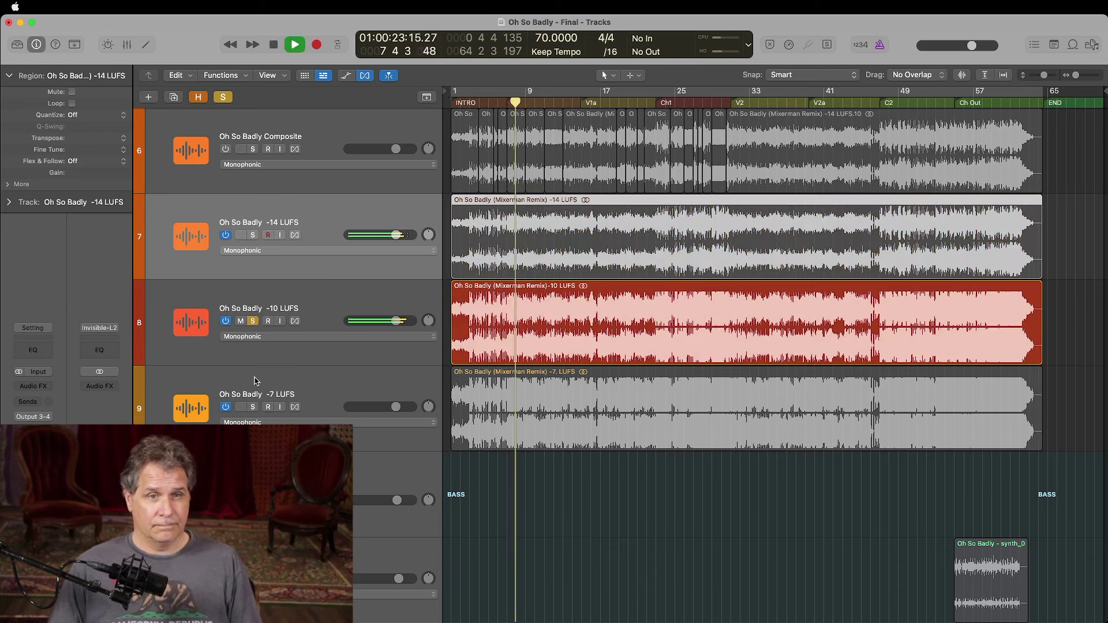
{"action": "left_click", "coordinate": [252, 407]}
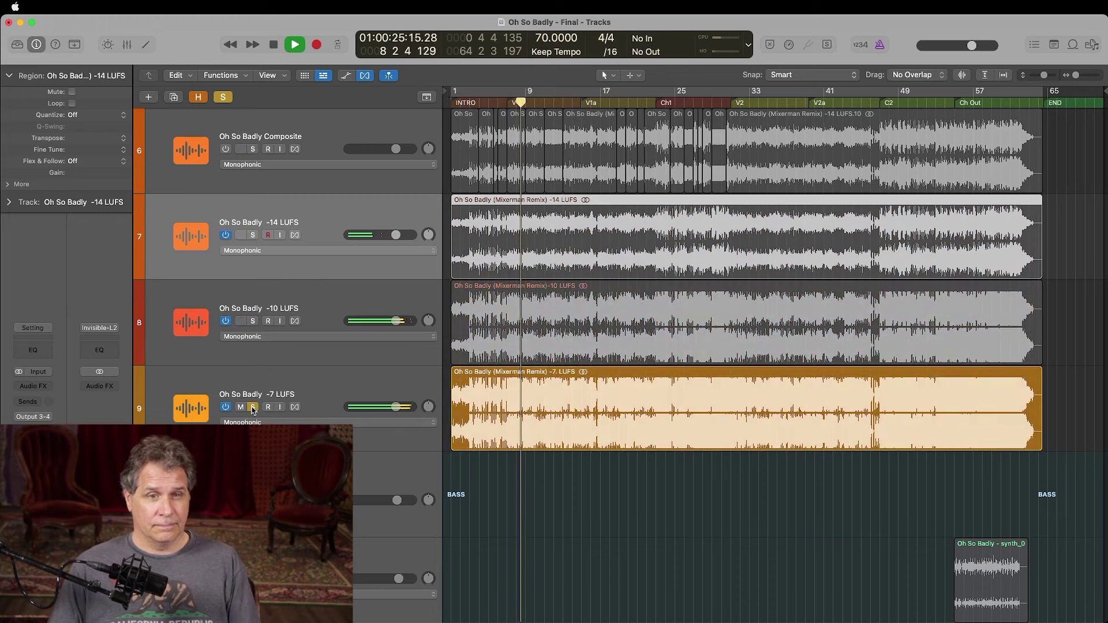
{"action": "key", "text": "space"}
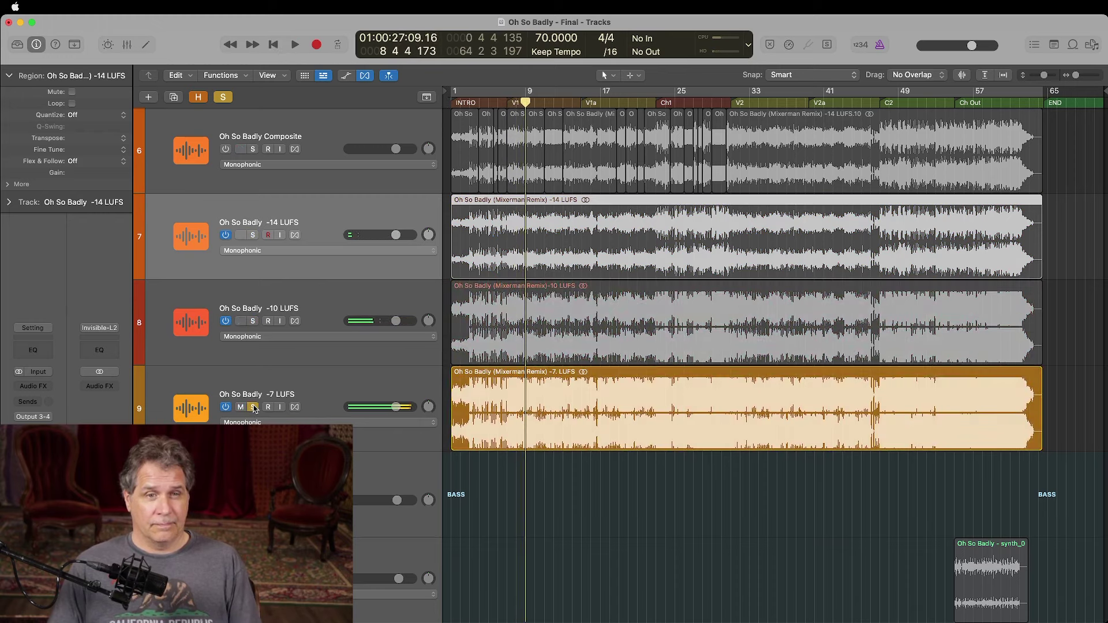
{"action": "left_click", "coordinate": [252, 407]}
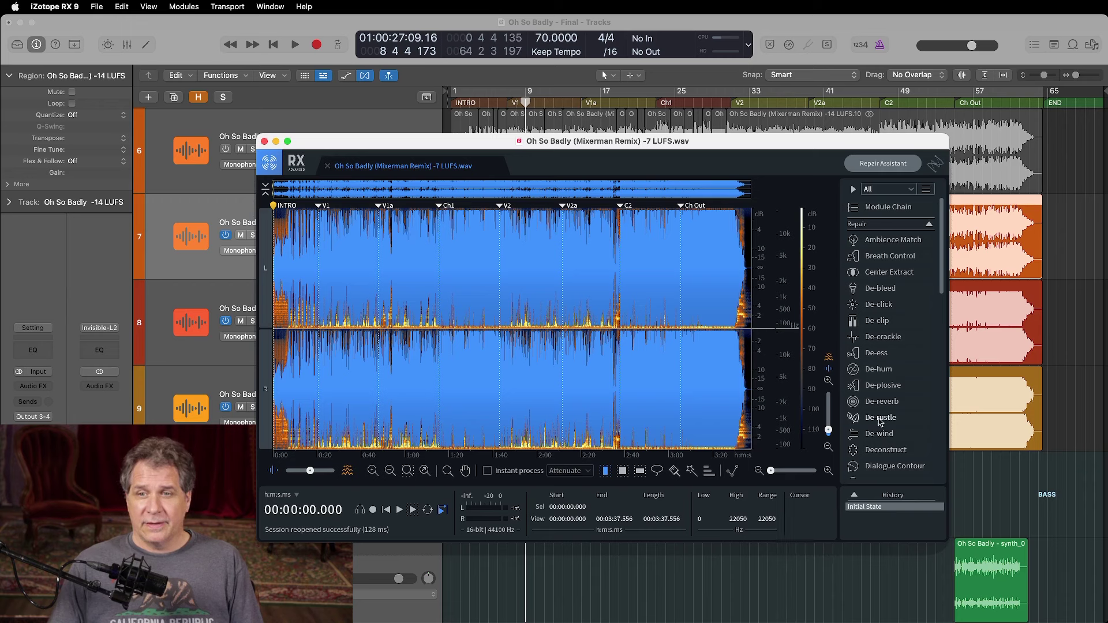
Open Loudness Control from RX 9's Utility modules to measure the -7 LUFS file.
{"action": "scroll", "coordinate": [880, 422], "scroll_direction": "down", "scroll_amount": 2}
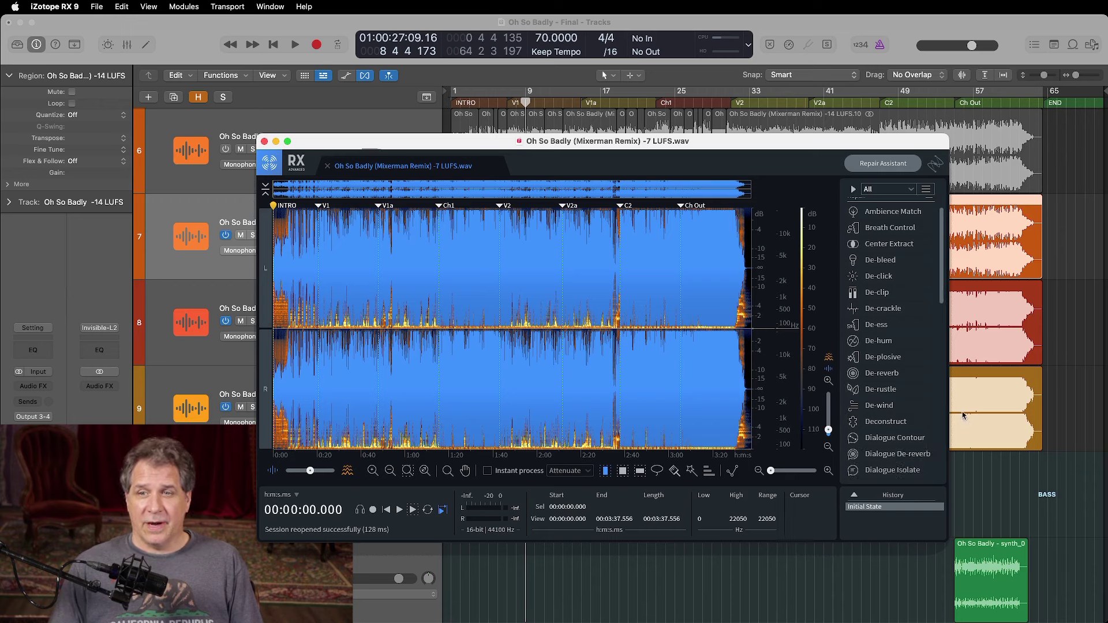
{"action": "scroll", "coordinate": [872, 406], "scroll_direction": "down", "scroll_amount": 1}
{"action": "scroll", "coordinate": [872, 406], "scroll_direction": "down", "scroll_amount": 10}
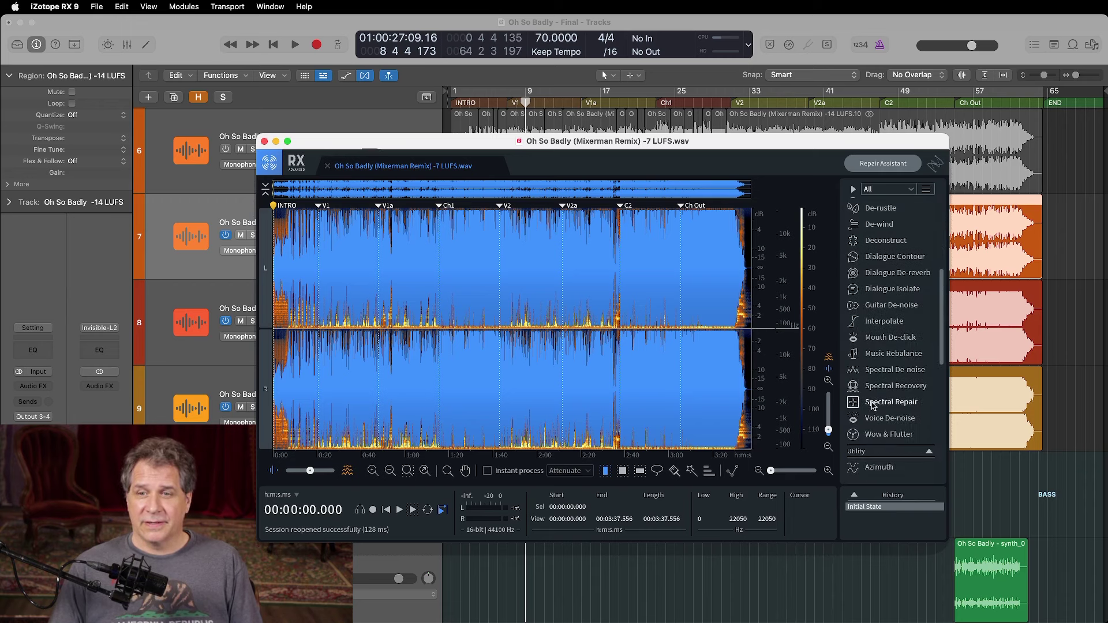
{"action": "scroll", "coordinate": [873, 405], "scroll_direction": "down", "scroll_amount": 4}
{"action": "left_click", "coordinate": [885, 444]}
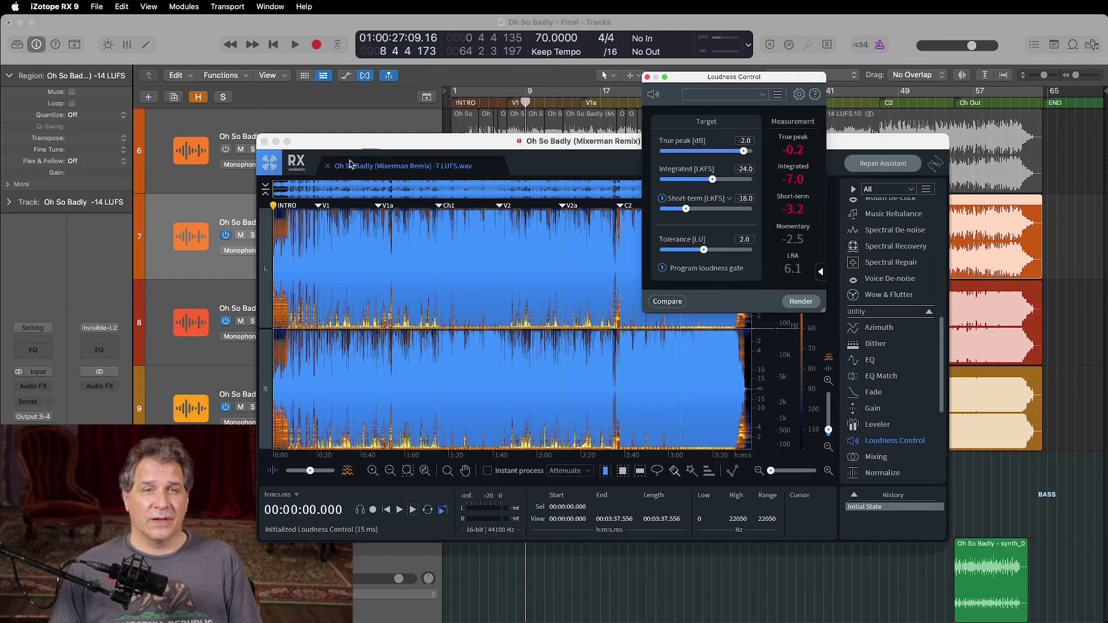
Close the -7 LUFS file and open the -10 LUFS version of the mix in RX.
{"action": "left_click", "coordinate": [328, 165]}
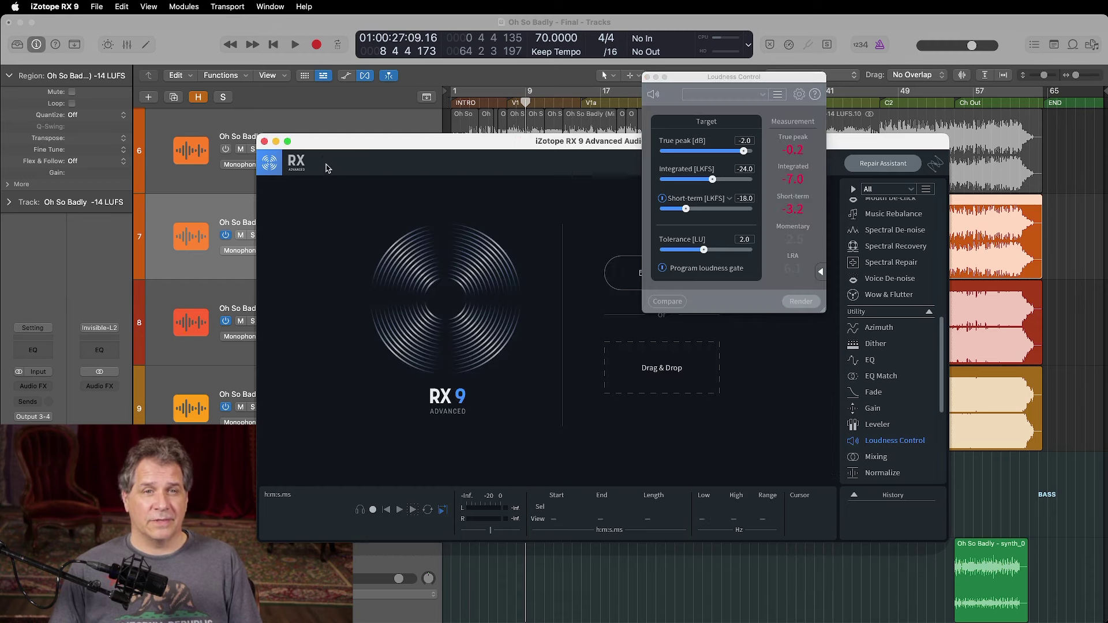
{"action": "left_click", "coordinate": [627, 273]}
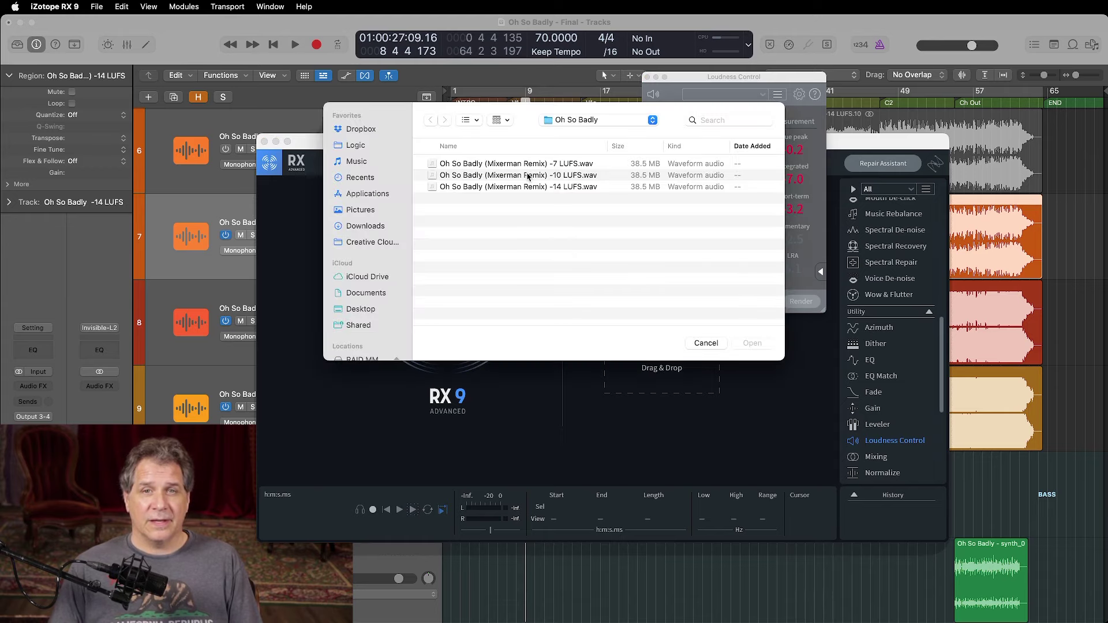
{"action": "double_click", "coordinate": [527, 176]}
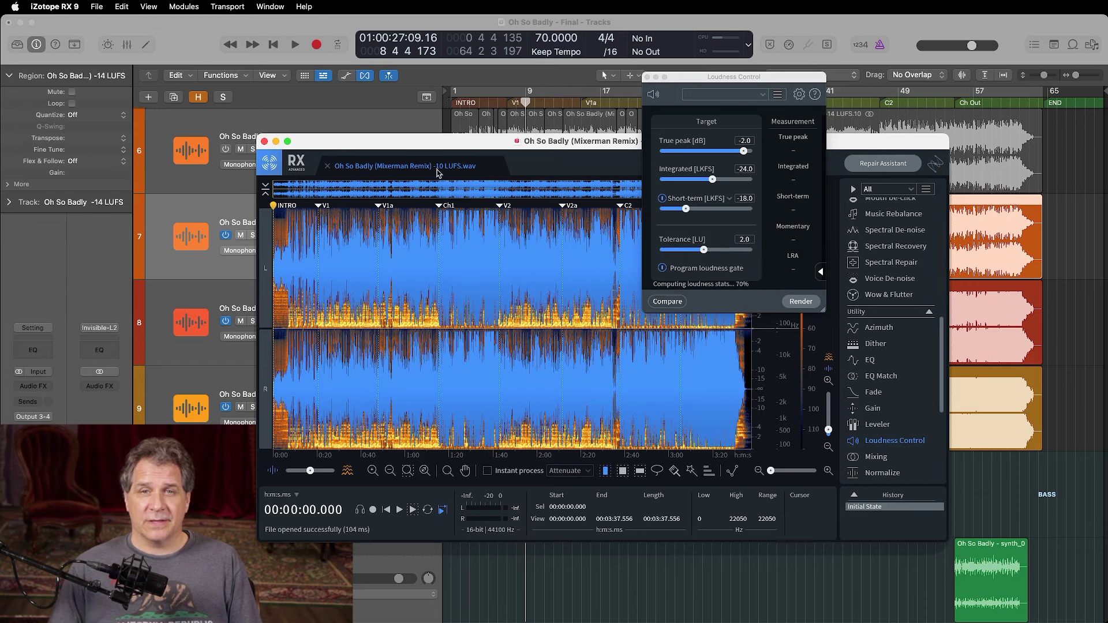
Swap to the -14 LUFS file, then close Loudness Control and RX 9.
{"action": "left_click", "coordinate": [326, 167]}
{"action": "left_click", "coordinate": [628, 280]}
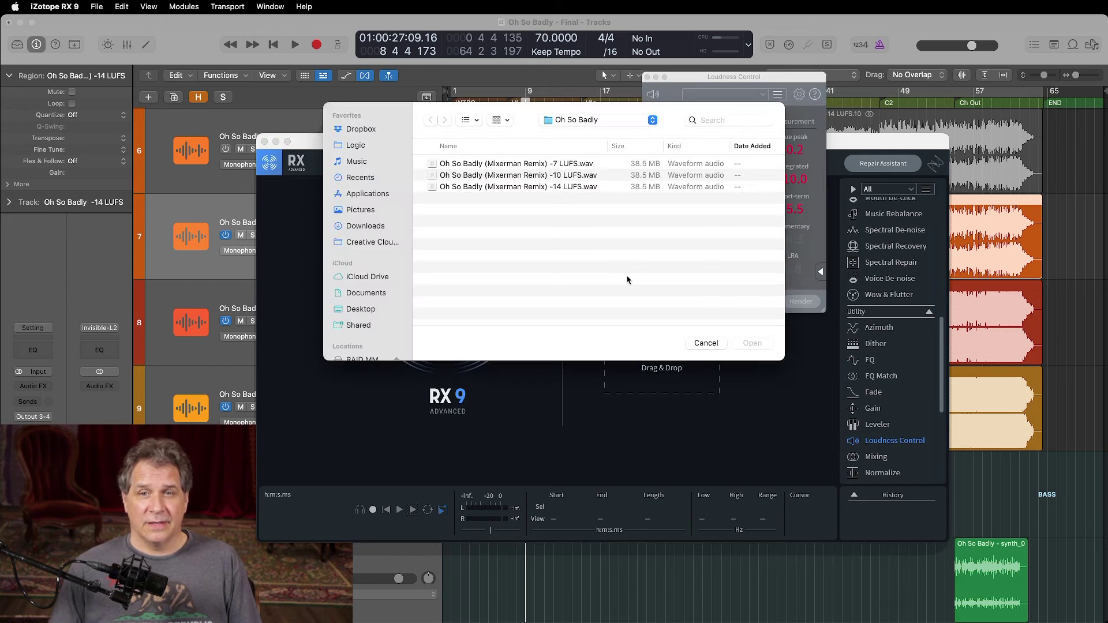
{"action": "double_click", "coordinate": [506, 188]}
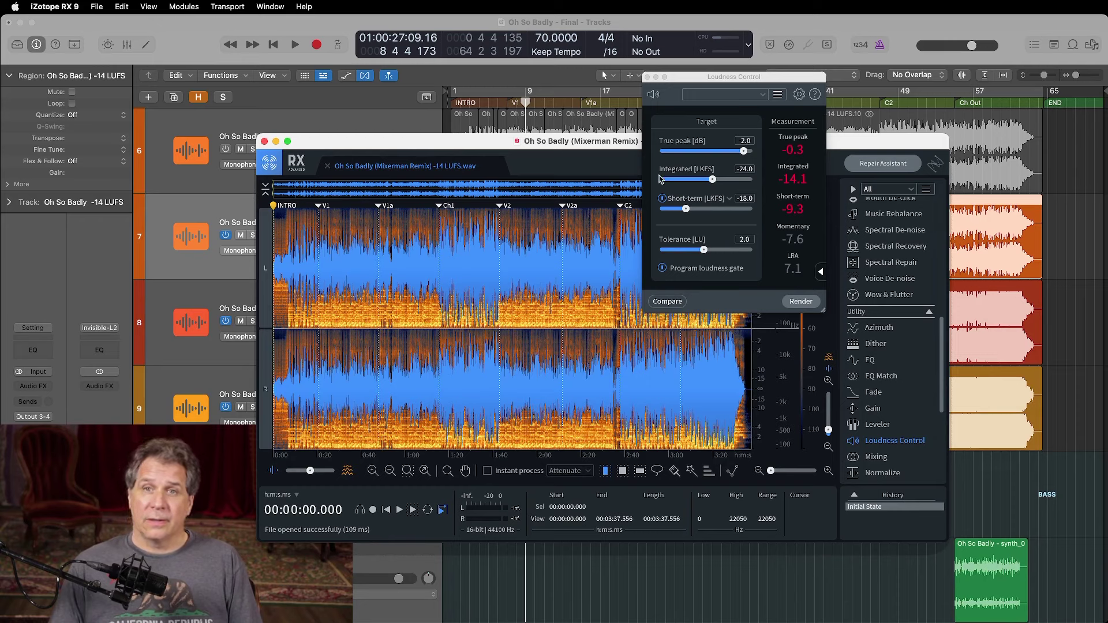
{"action": "left_click", "coordinate": [647, 78]}
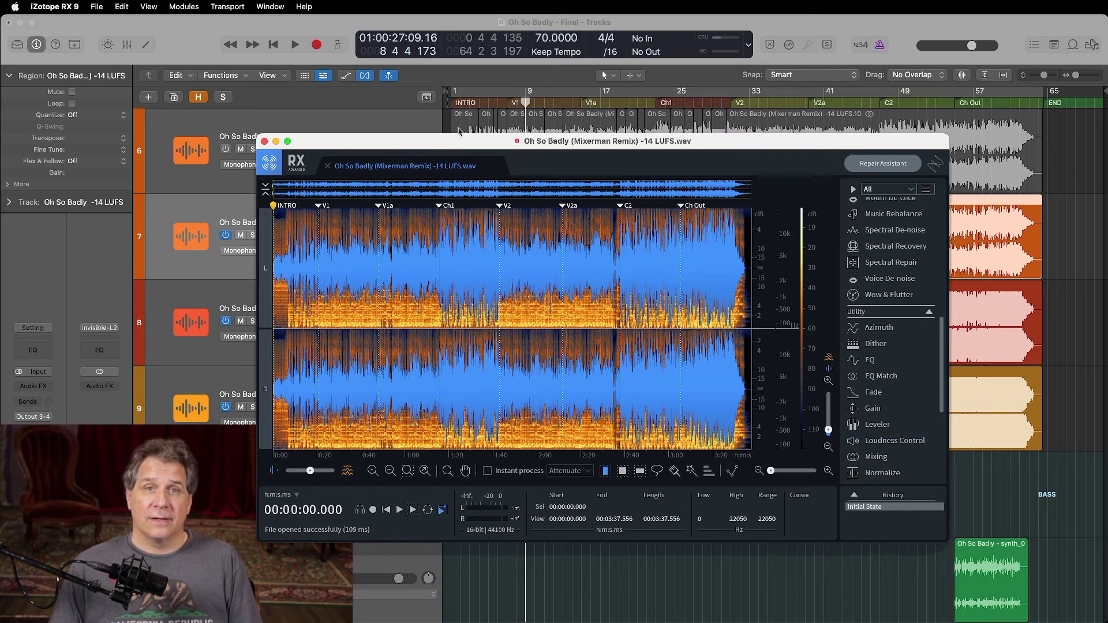
{"action": "left_click", "coordinate": [264, 141]}
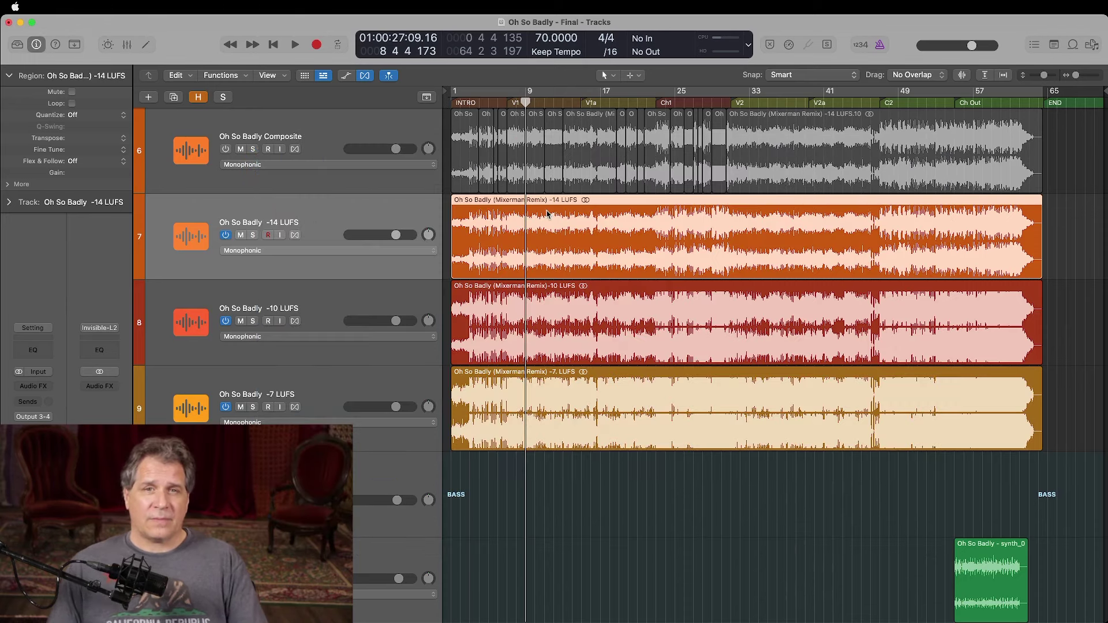
Set the -10 LUFS region's gain to -4 dB.
{"action": "left_click", "coordinate": [322, 295]}
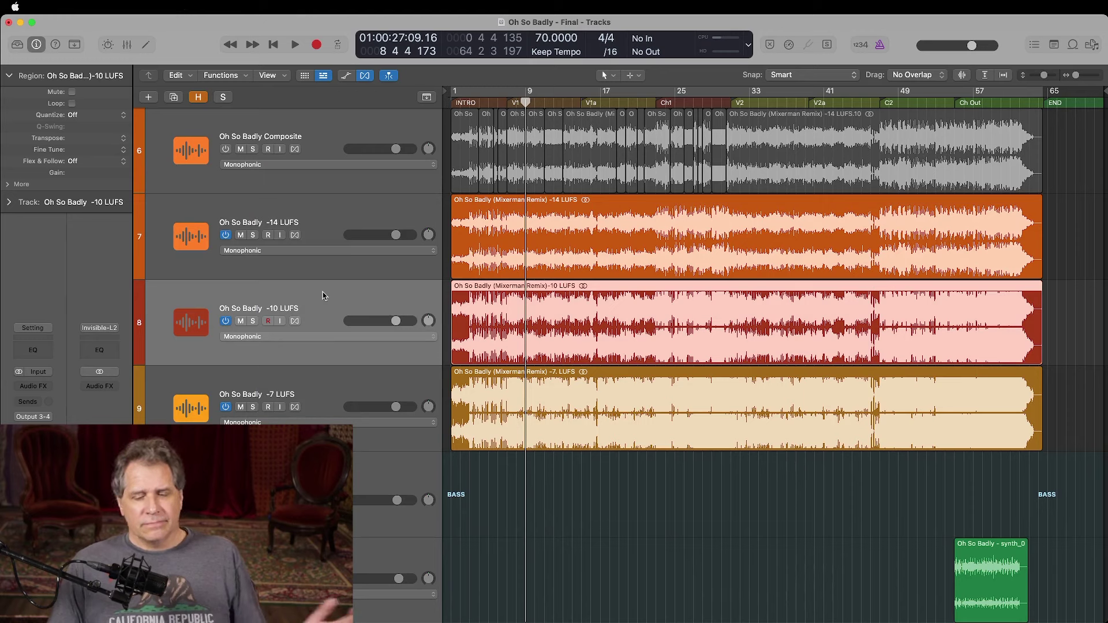
{"action": "double_click", "coordinate": [75, 173]}
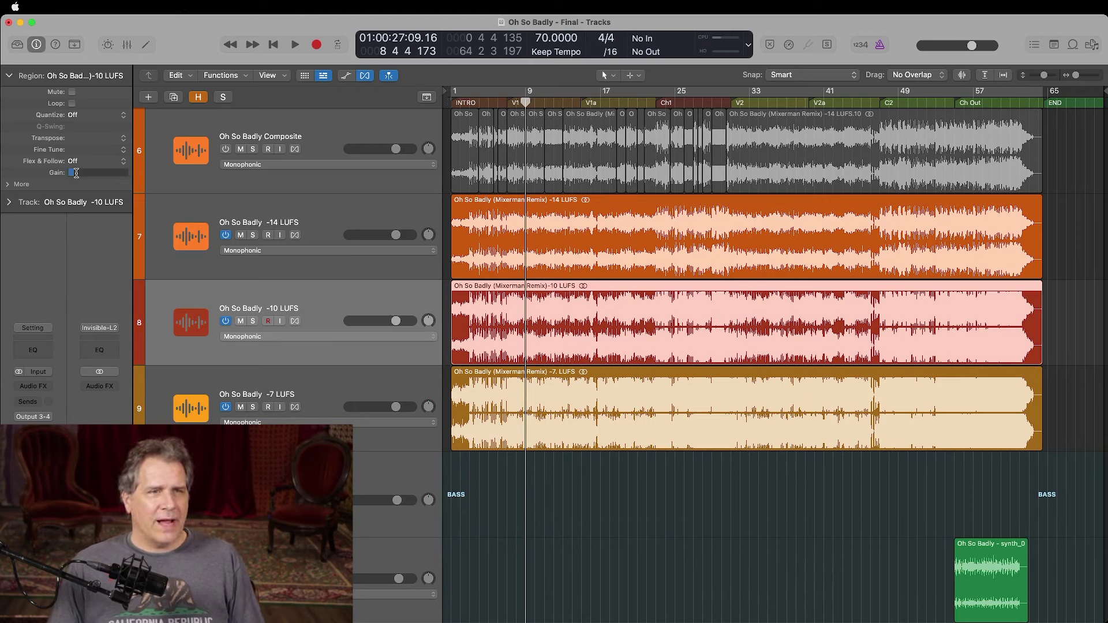
{"action": "type", "text": "-4"}
{"action": "key", "text": "Return"}
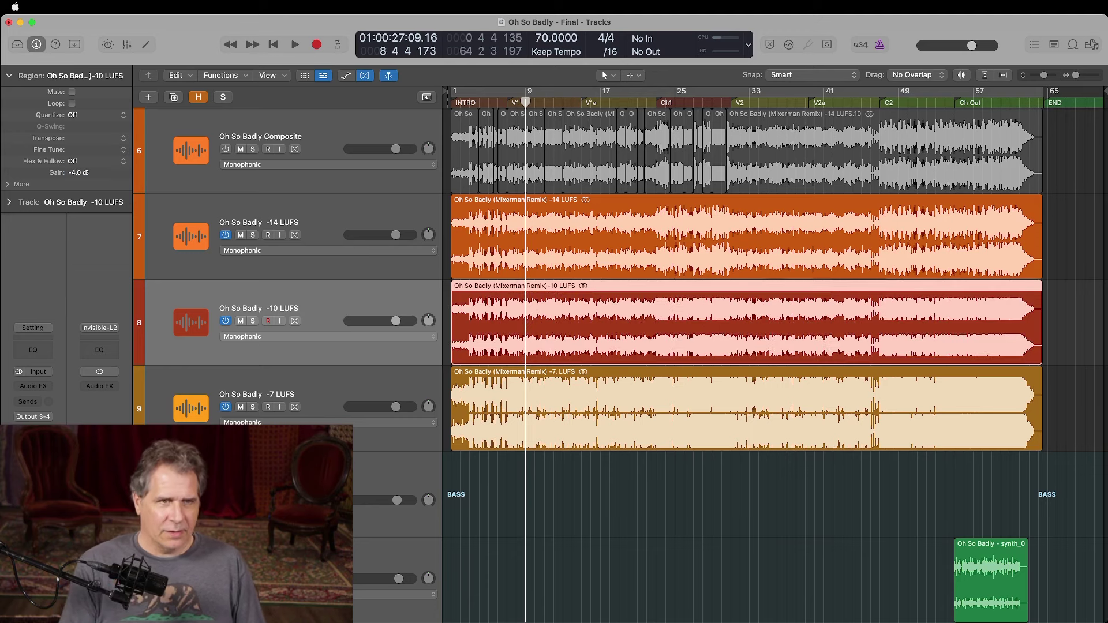
Set the -7 LUFS region's gain to -7 dB.
{"action": "left_click", "coordinate": [288, 378]}
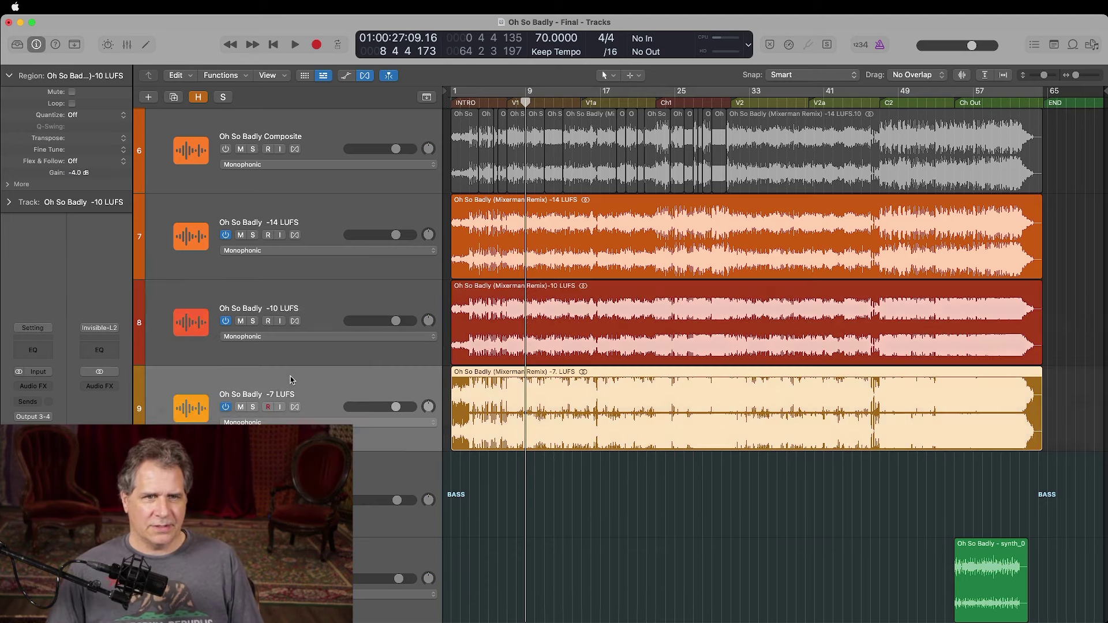
{"action": "double_click", "coordinate": [82, 173]}
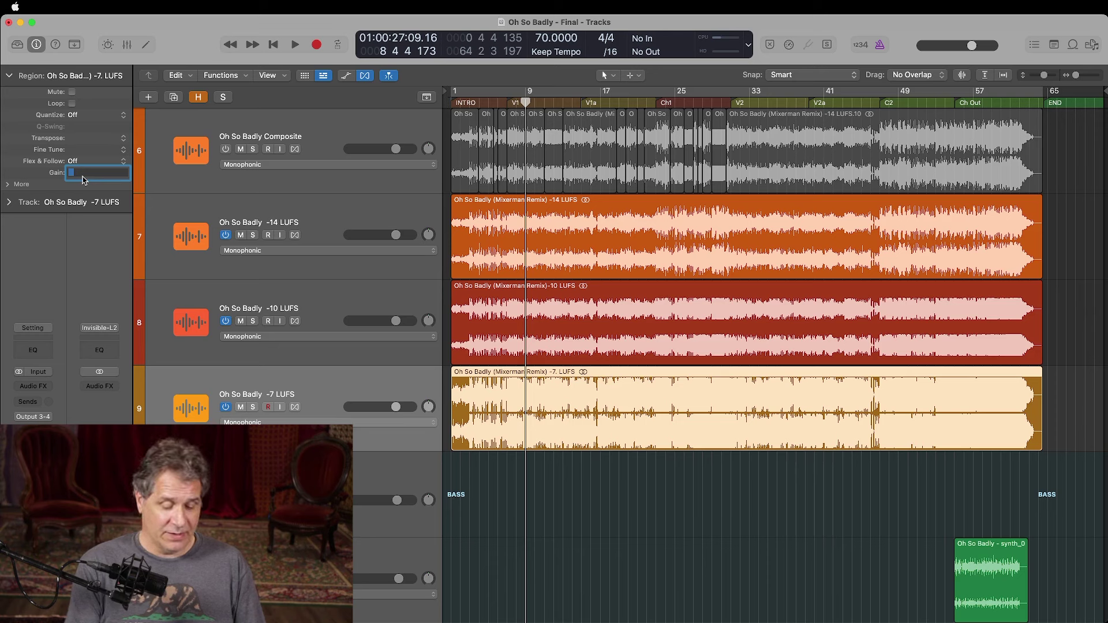
{"action": "type", "text": "-"}
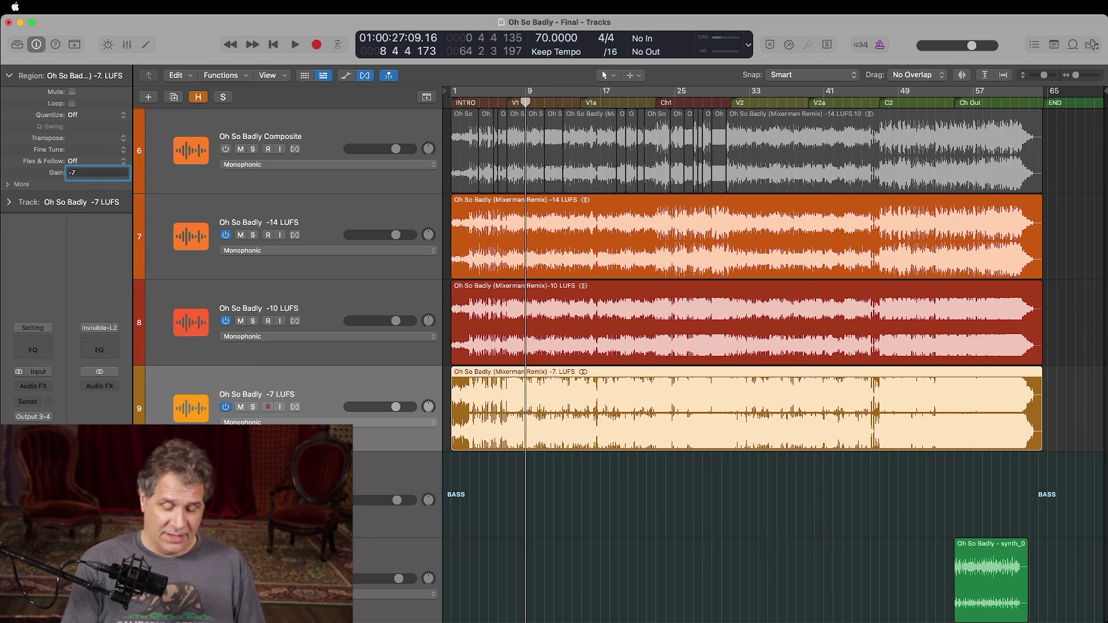
{"action": "type", "text": "7"}
{"action": "key", "text": "Return"}
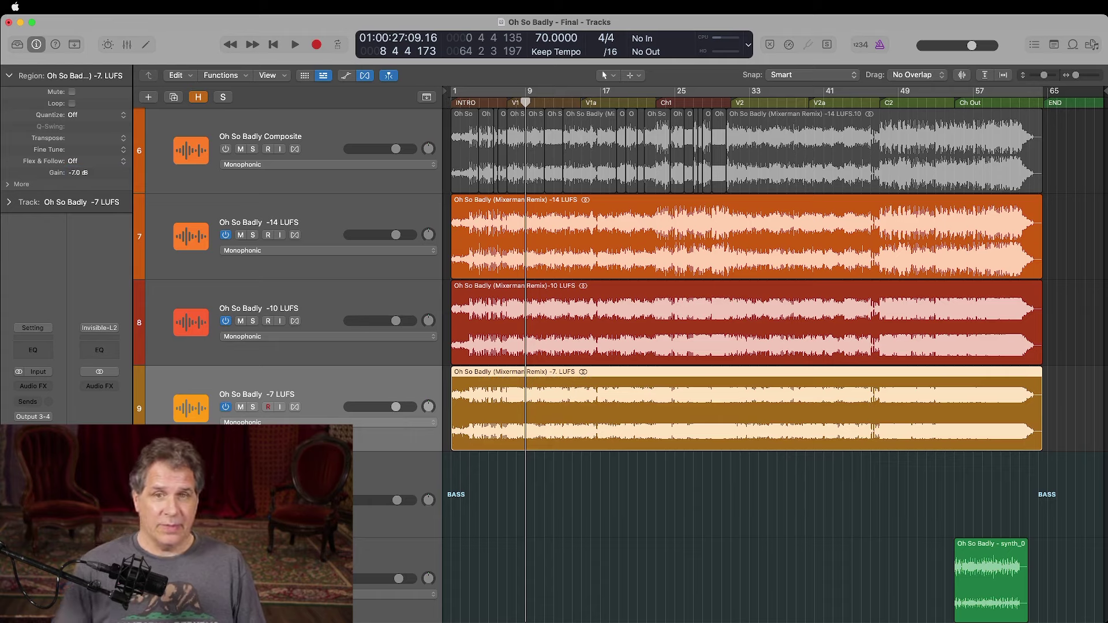
{"action": "left_click", "coordinate": [253, 235]}
{"action": "key", "text": "space"}
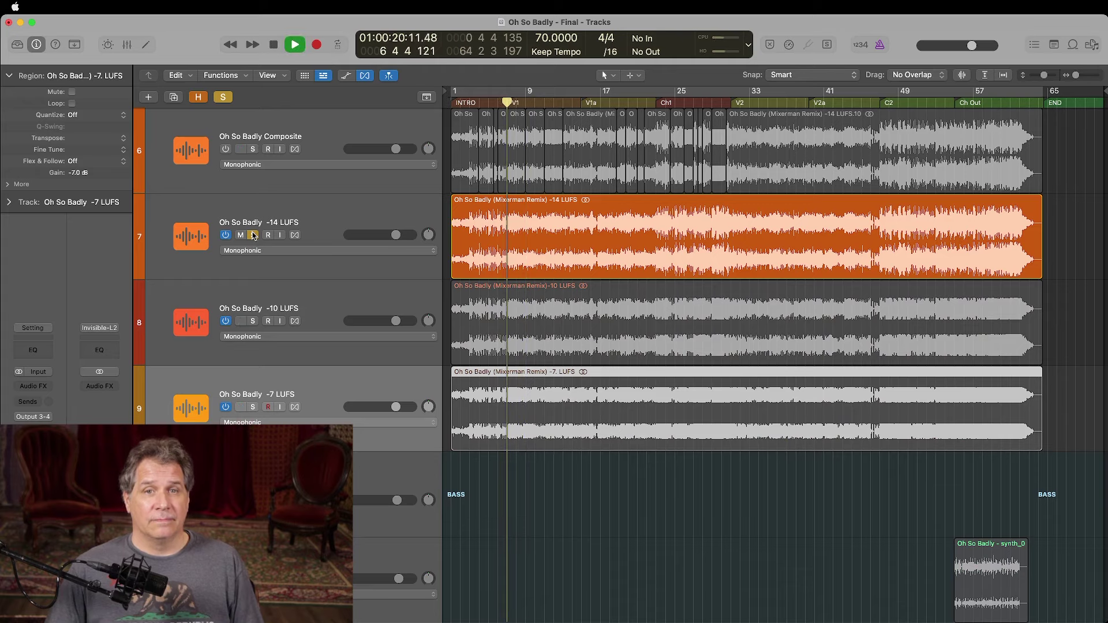
{"action": "left_click", "coordinate": [254, 321]}
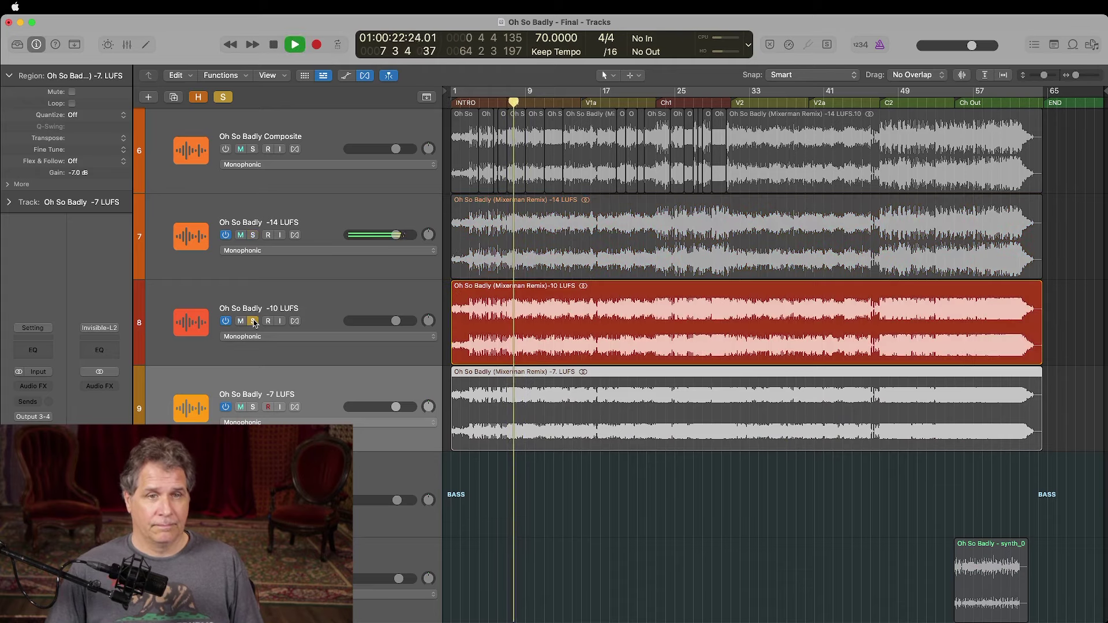
{"action": "left_click", "coordinate": [252, 407]}
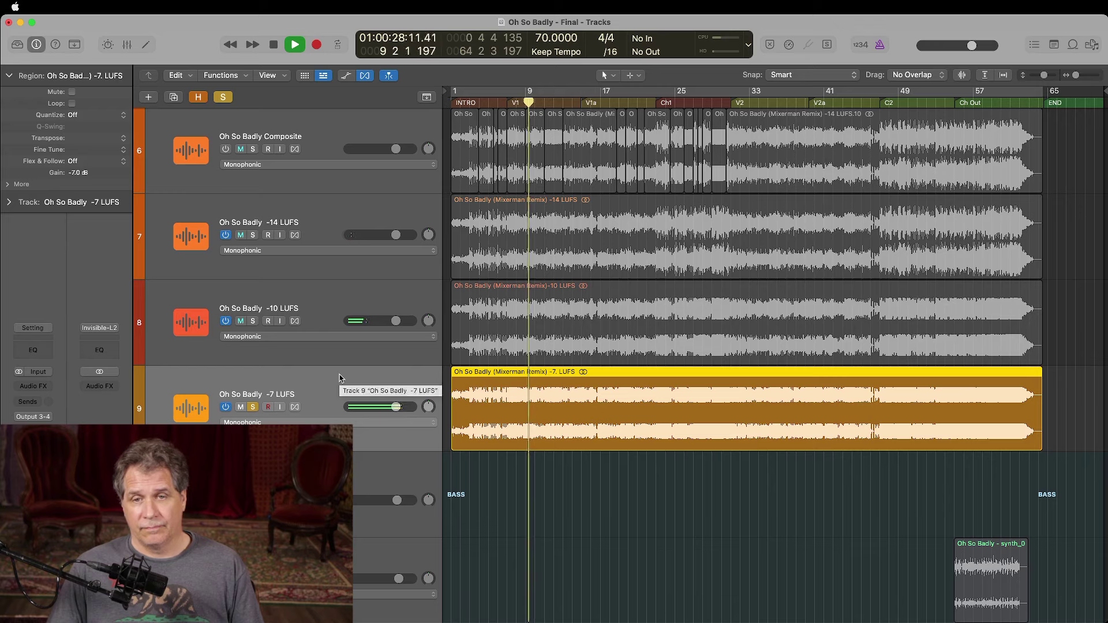
{"action": "key", "text": "space"}
{"action": "left_click", "coordinate": [252, 407]}
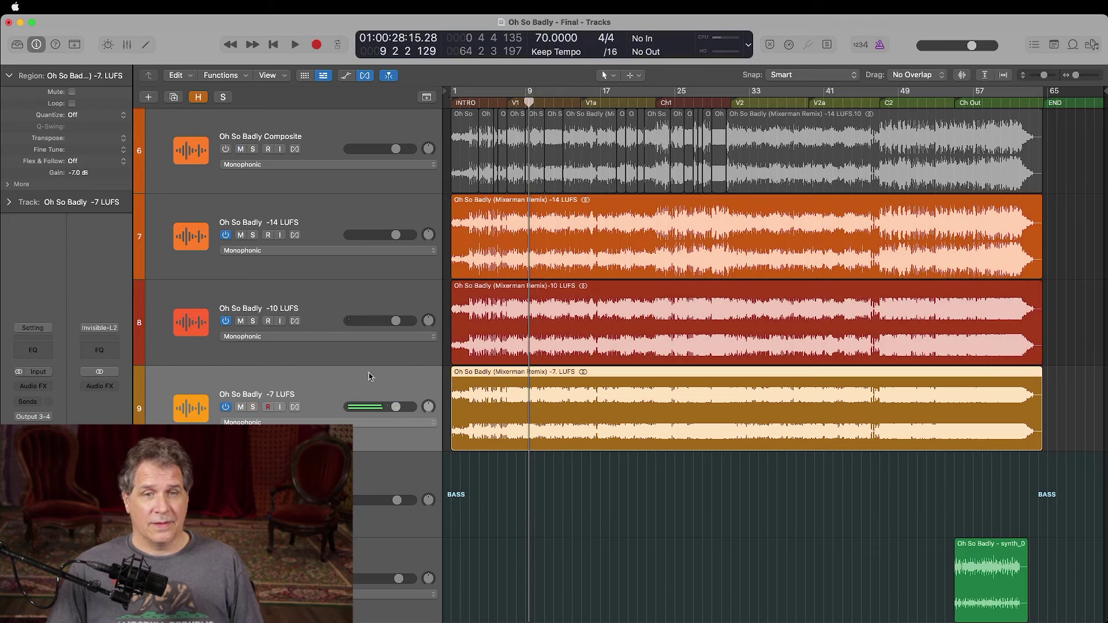
{"action": "left_click", "coordinate": [343, 133]}
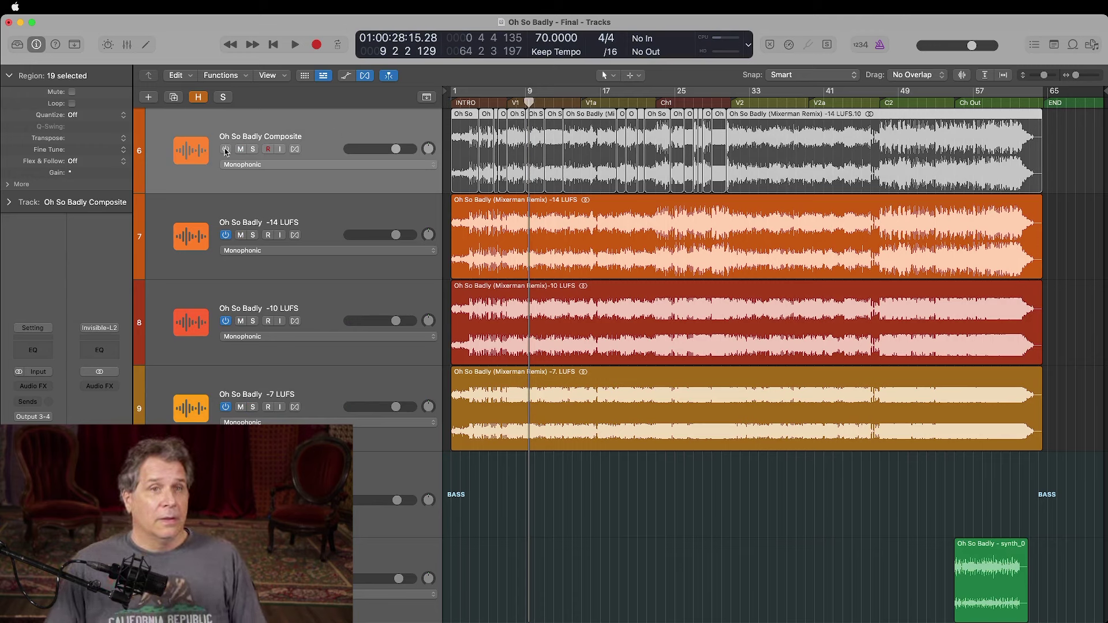
Switch off the -14, -10 and -7 LUFS tracks and turn the composite track on.
{"action": "left_click", "coordinate": [225, 236]}
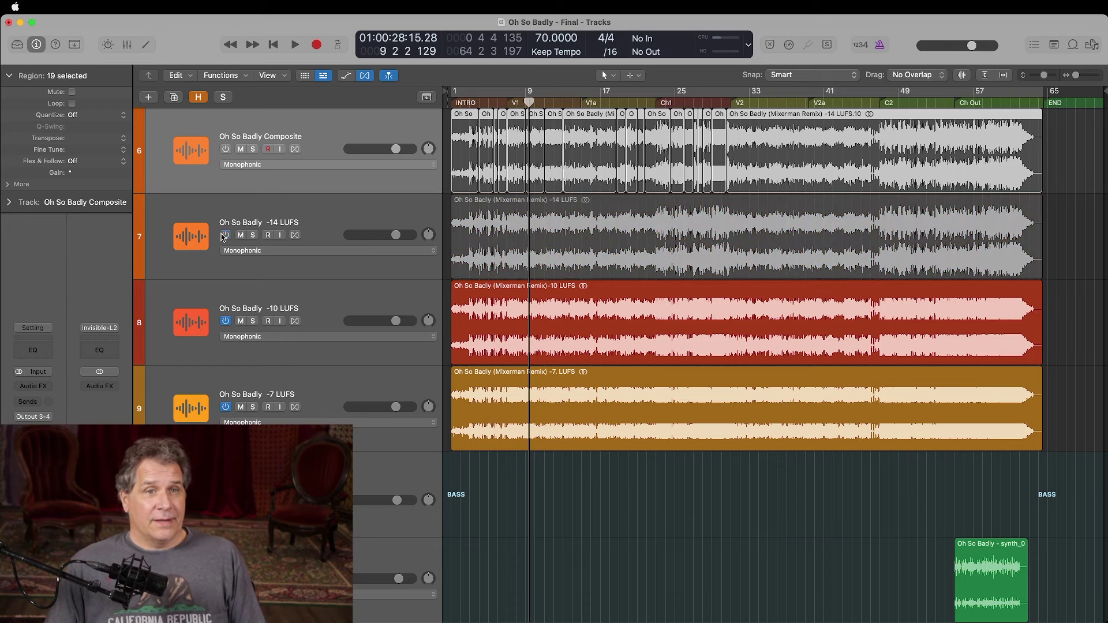
{"action": "left_click", "coordinate": [225, 321]}
{"action": "left_click", "coordinate": [226, 408]}
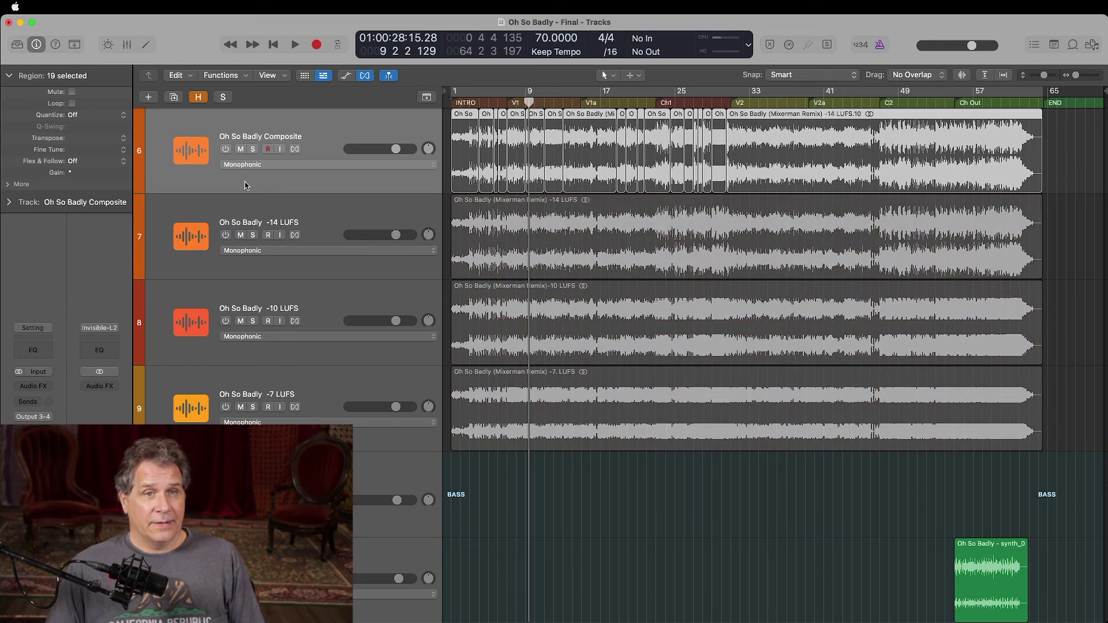
{"action": "left_click", "coordinate": [225, 150]}
Shrink track heights, show bars 1 to 41, and move the playhead to bar 1.
{"action": "key", "text": "super+Right"}
{"action": "key", "text": "super+Right"}
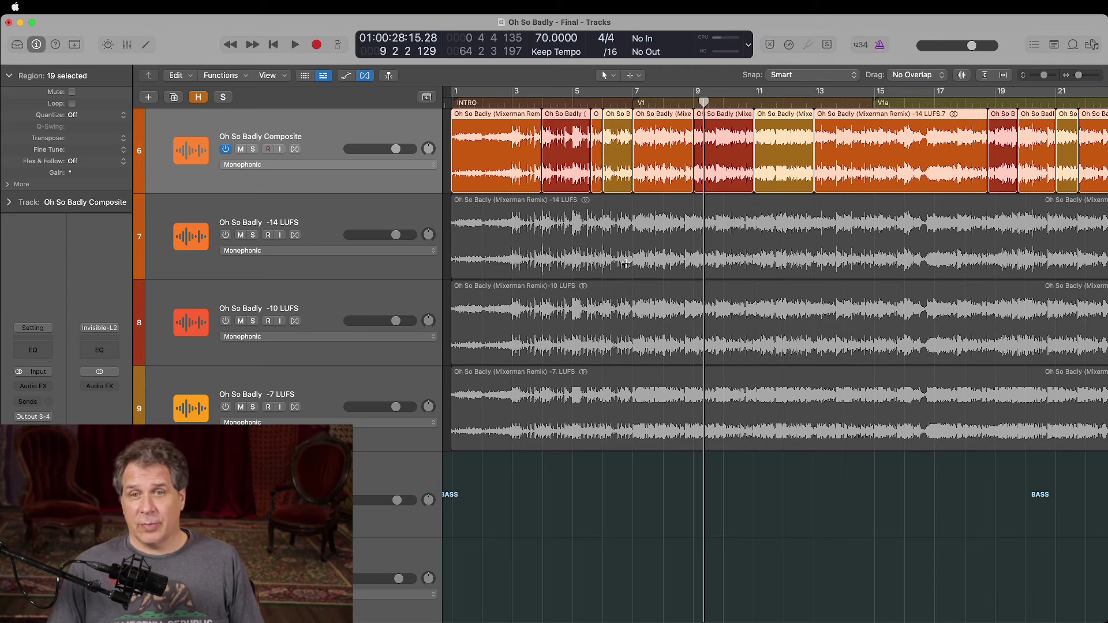
{"action": "key", "text": "super+Up"}
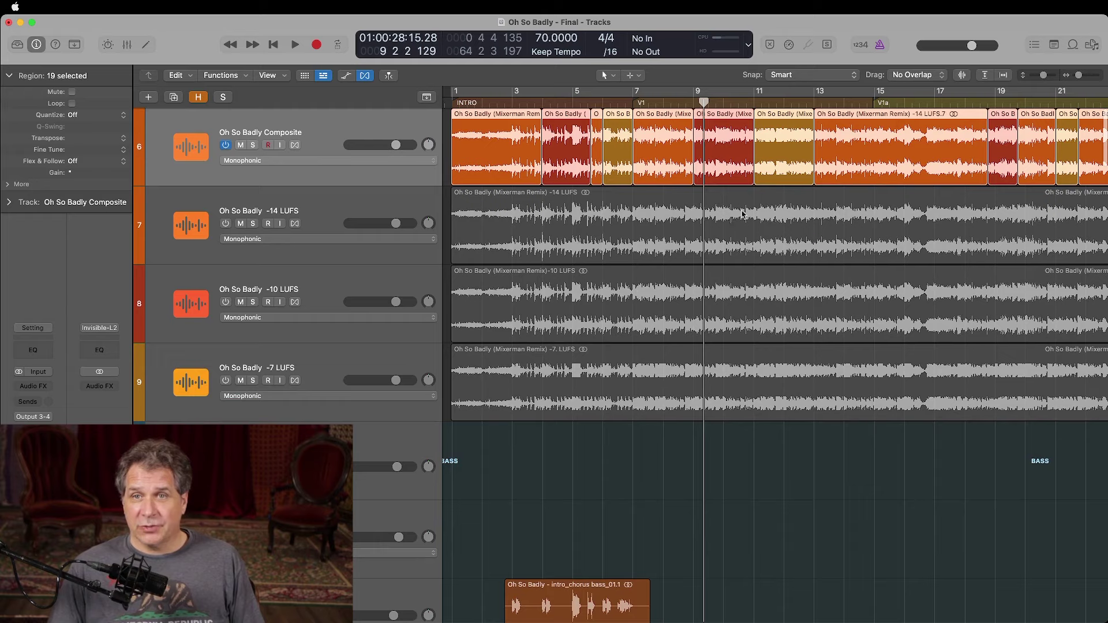
{"action": "key", "text": "super+Left"}
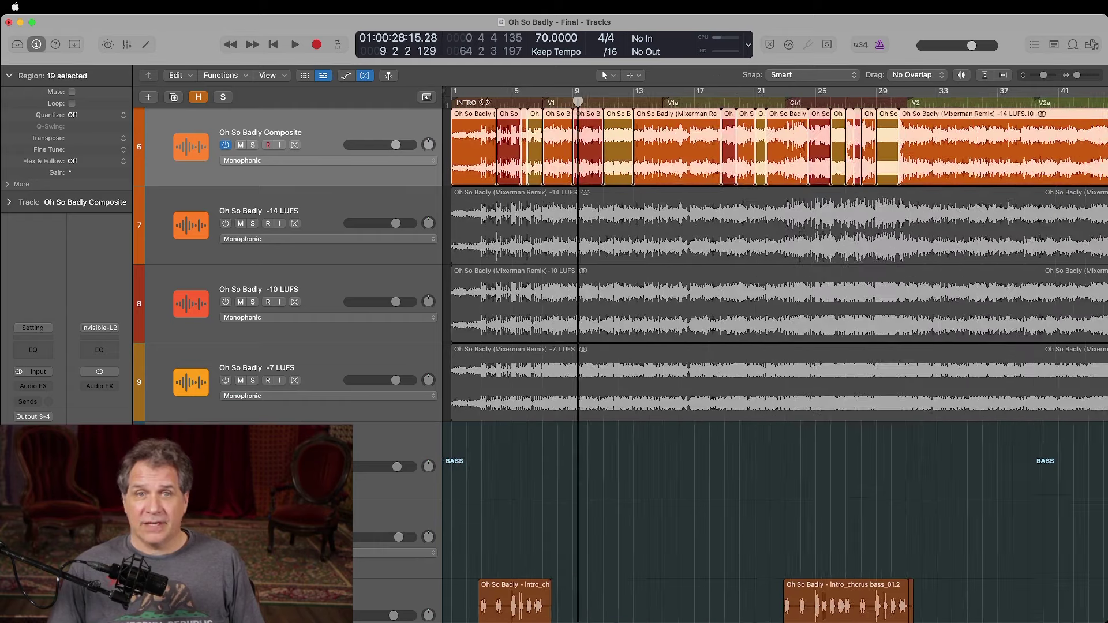
{"action": "left_click", "coordinate": [451, 104]}
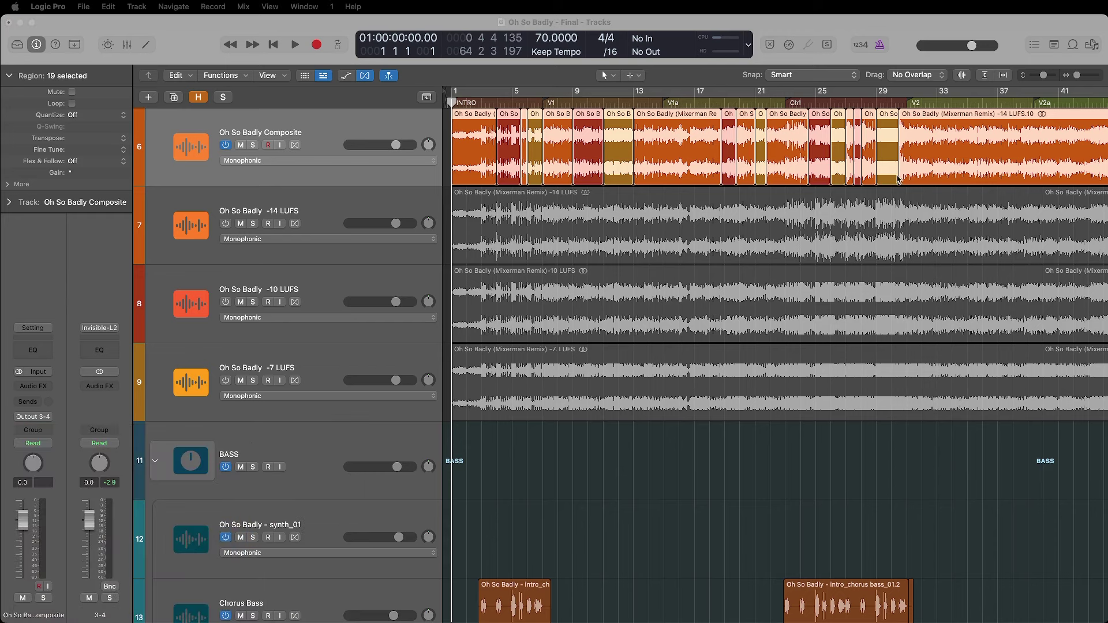
{"action": "left_click", "coordinate": [874, 26]}
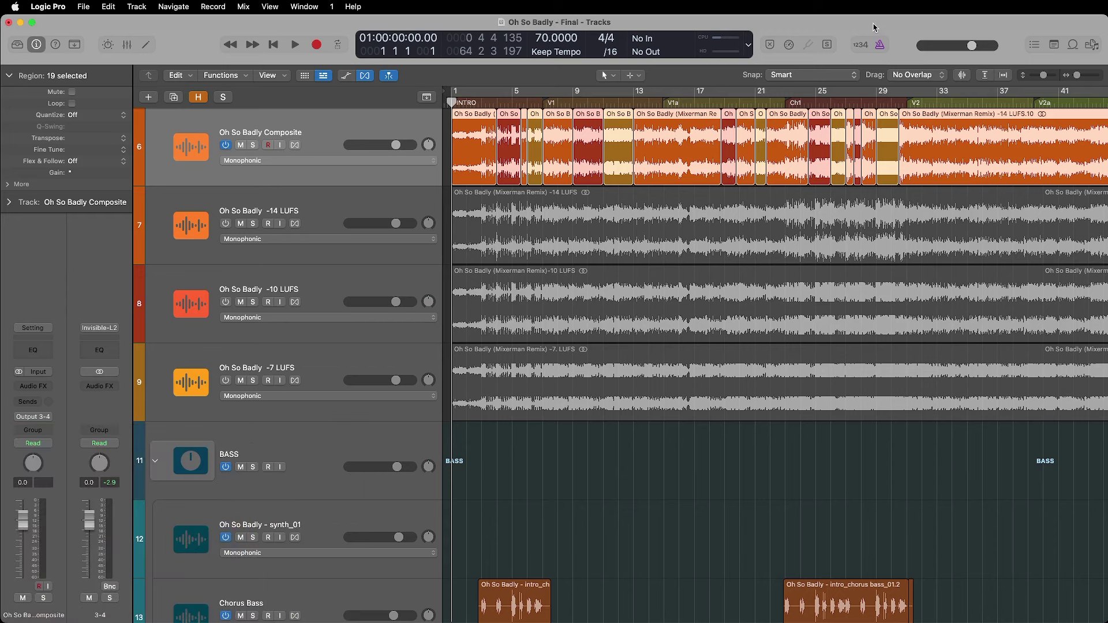
{"action": "key", "text": "space"}
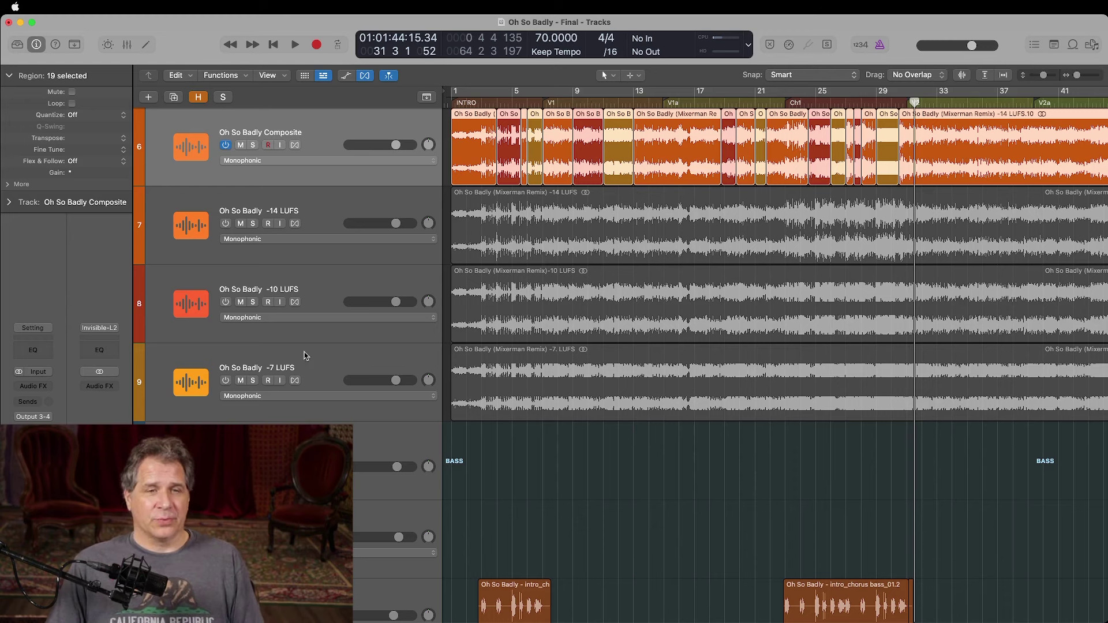
Re-enable the three loudness tracks, move to bar 11, and check the -7 LUFS region's -7.0 dB gain.
{"action": "left_click", "coordinate": [225, 381]}
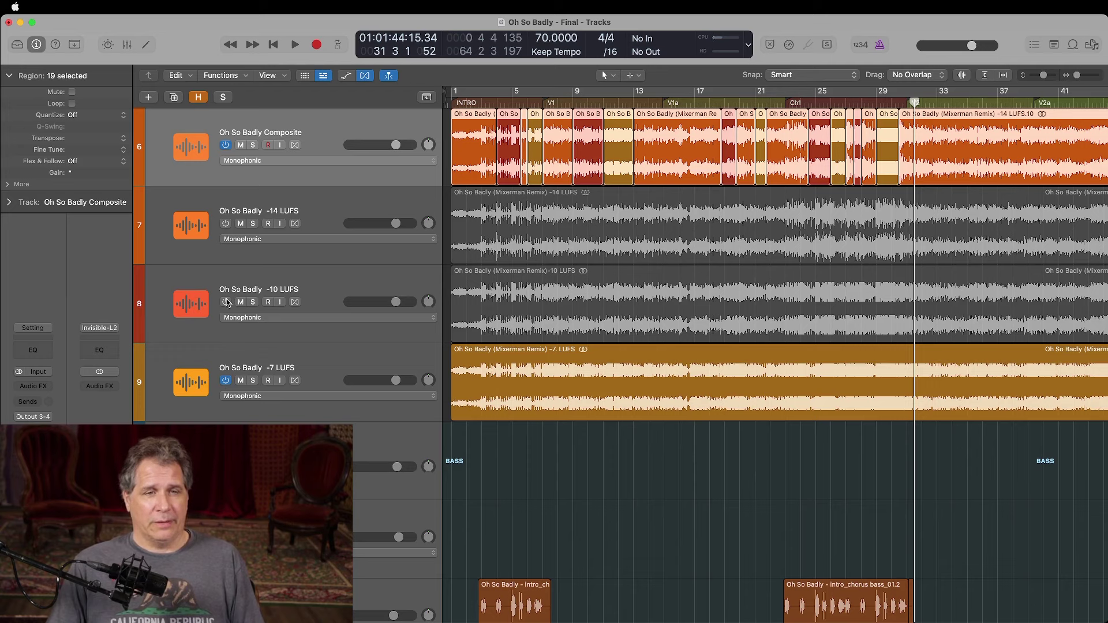
{"action": "left_click", "coordinate": [225, 301]}
{"action": "left_click", "coordinate": [225, 224]}
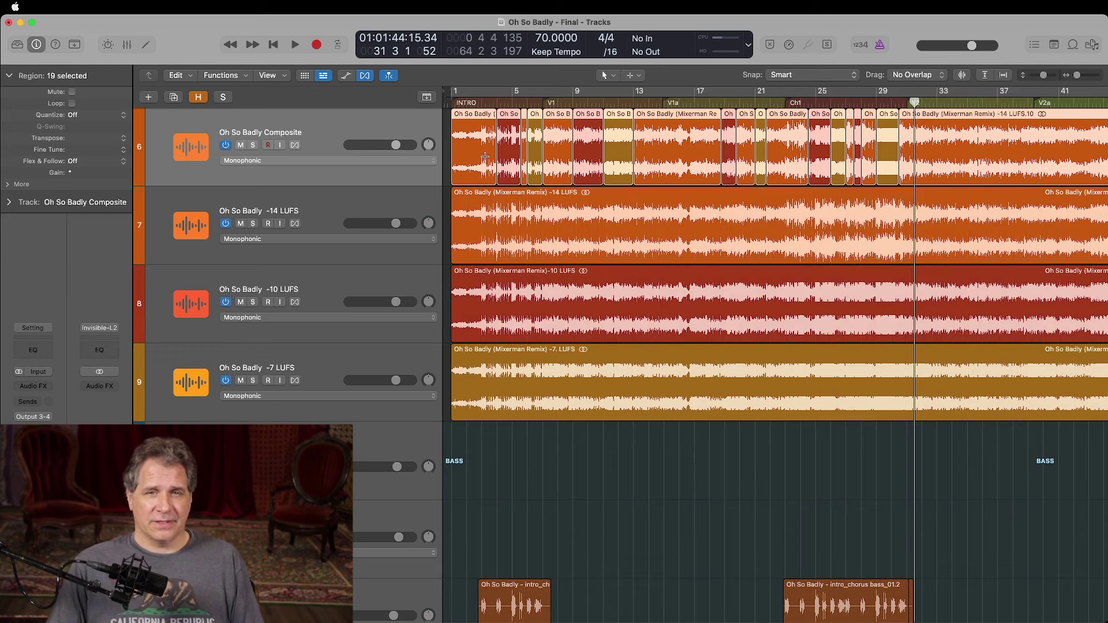
{"action": "left_click", "coordinate": [606, 103]}
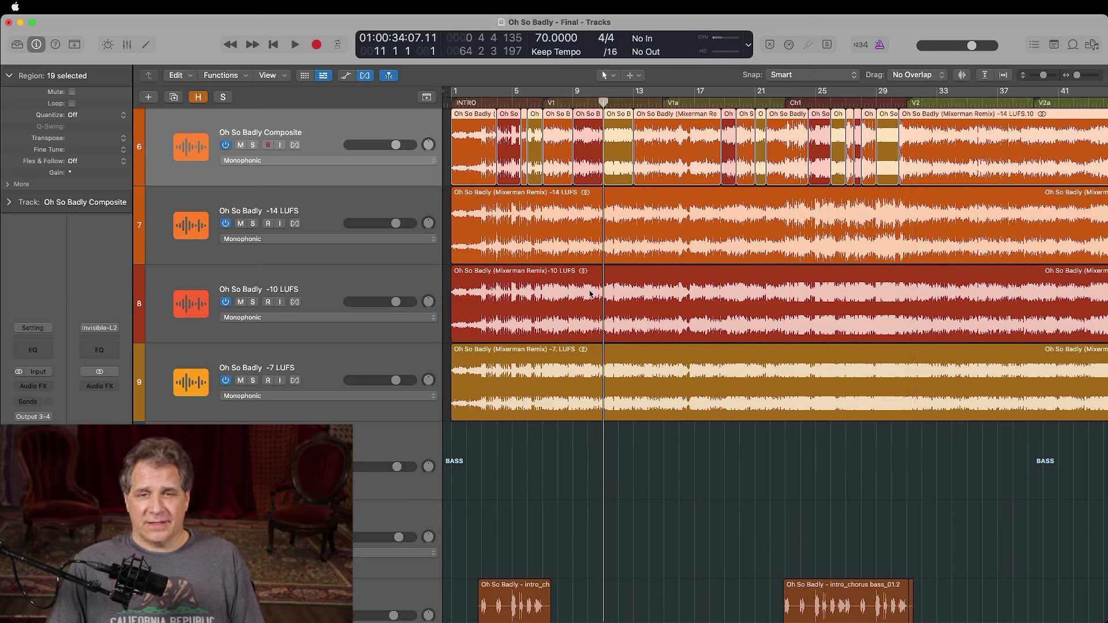
{"action": "left_click", "coordinate": [358, 359]}
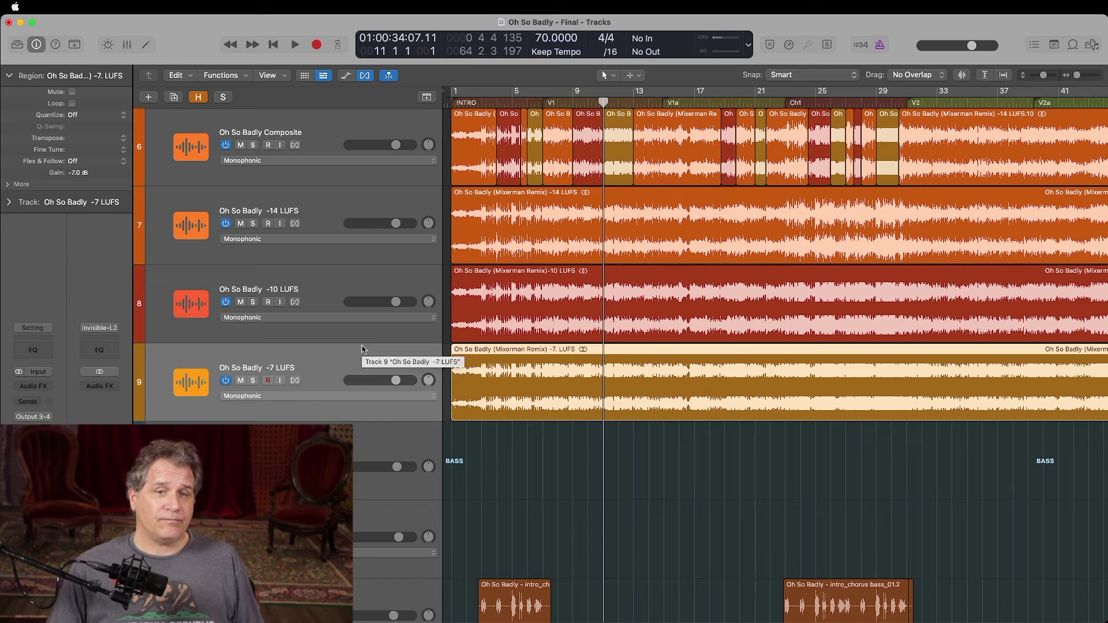
Select the -10, -14 and -7 LUFS regions in turn, rechecking -10 and -14, reading each Gain.
{"action": "left_click", "coordinate": [600, 278]}
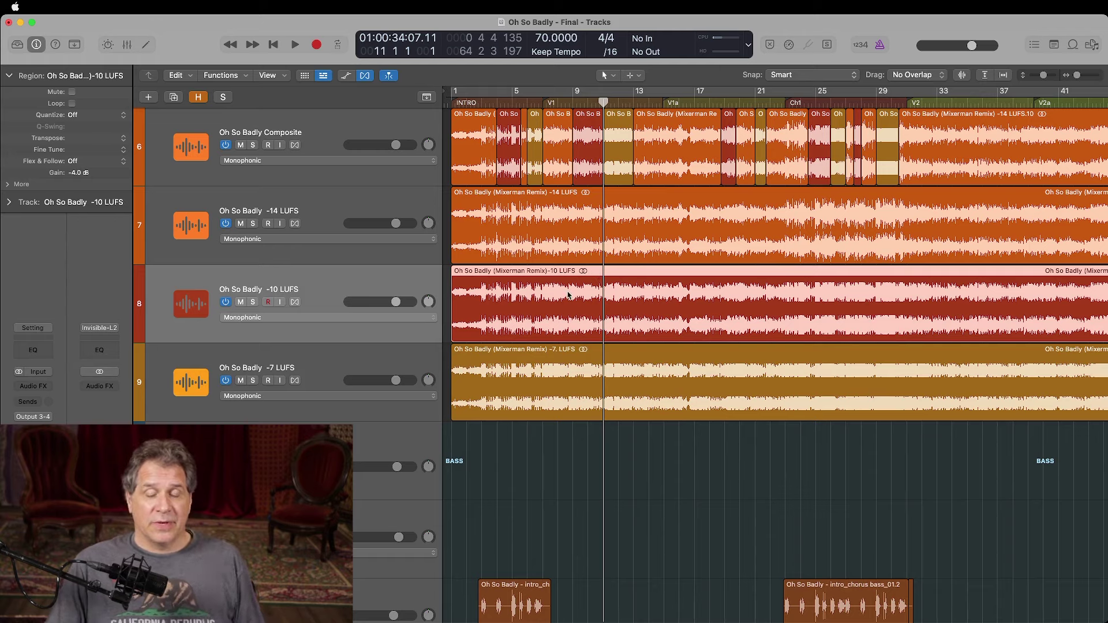
{"action": "left_click", "coordinate": [566, 206]}
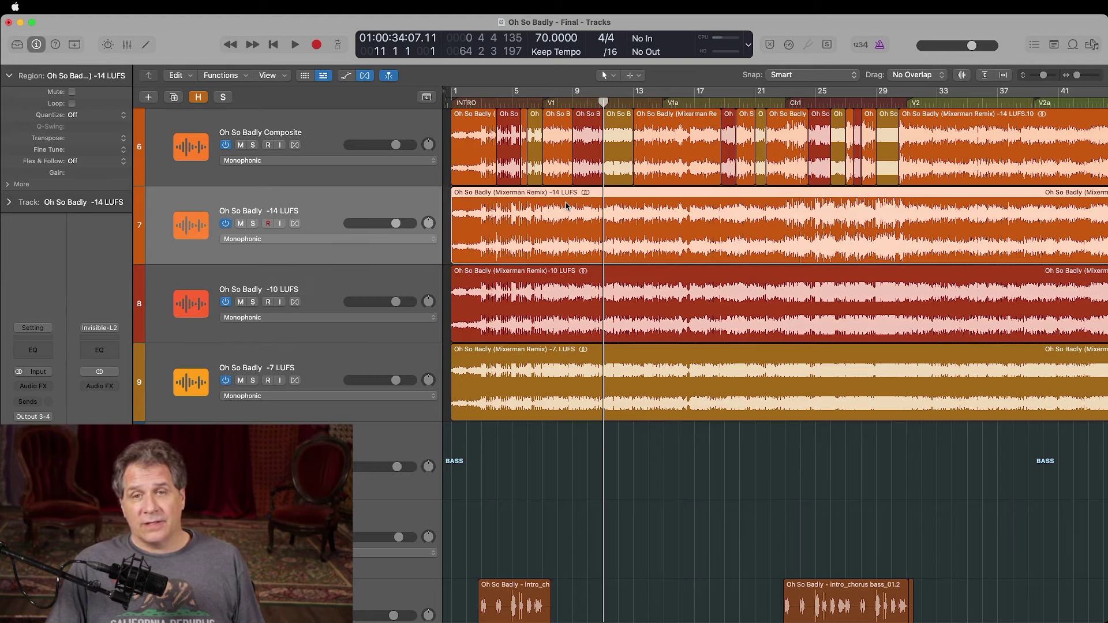
{"action": "left_click", "coordinate": [559, 361]}
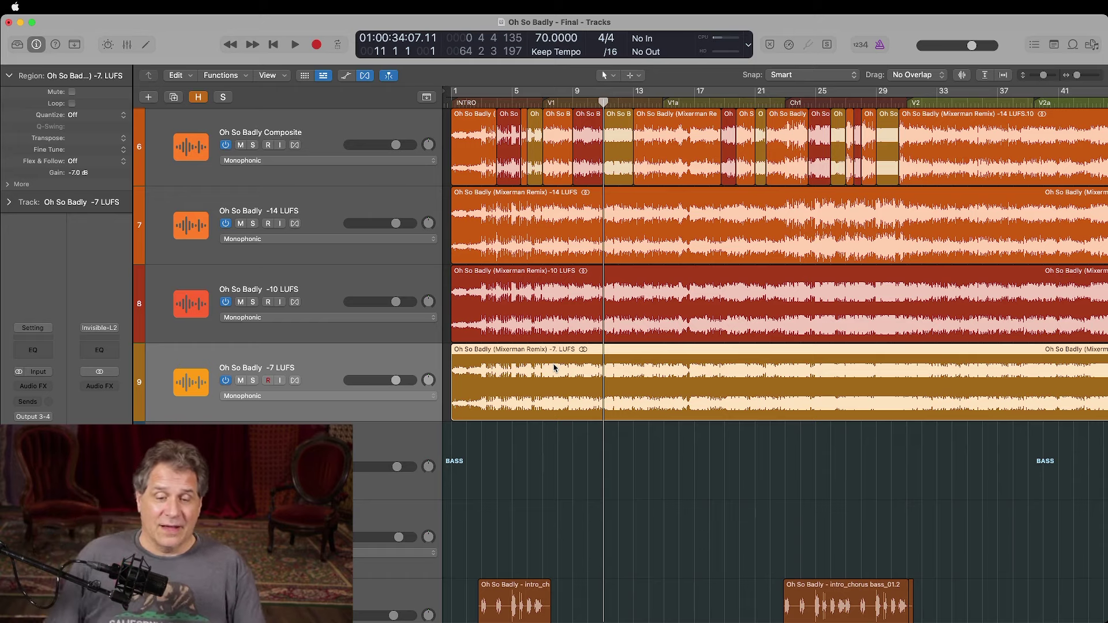
{"action": "left_click", "coordinate": [579, 277]}
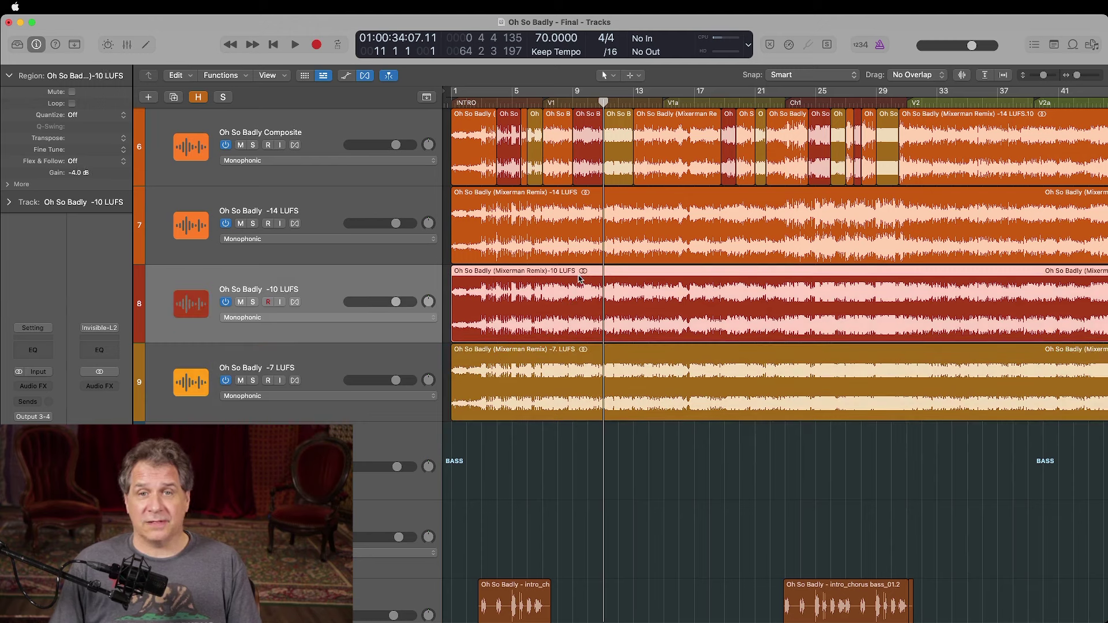
{"action": "left_click", "coordinate": [501, 194]}
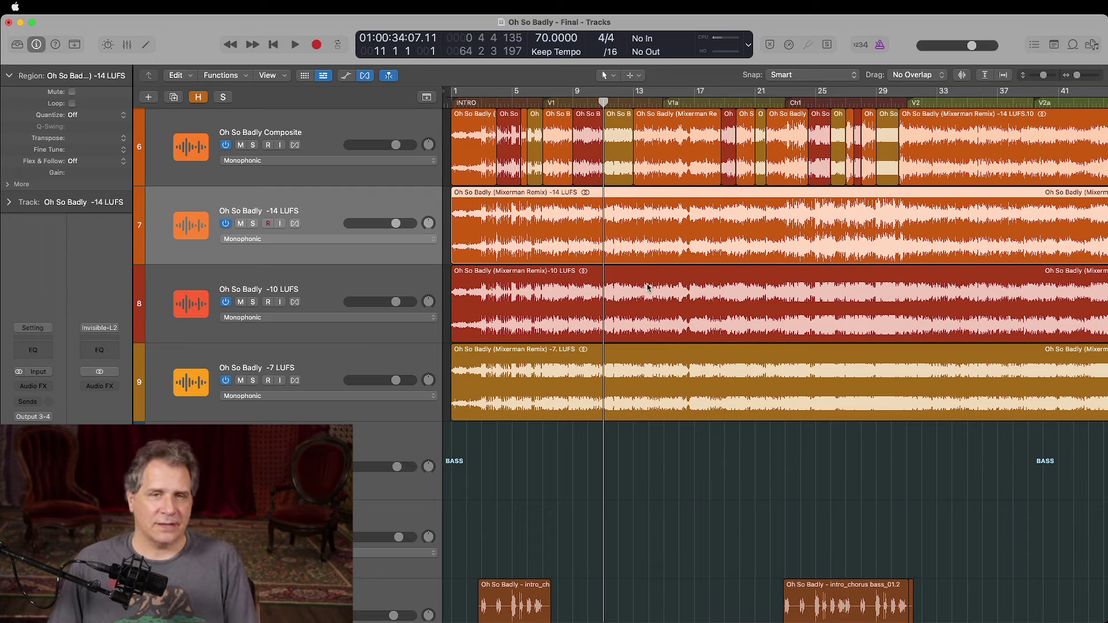
Toggle the -14, -10 and -7 LUFS tracks off and back on.
{"action": "left_click", "coordinate": [226, 224]}
{"action": "left_click", "coordinate": [226, 302]}
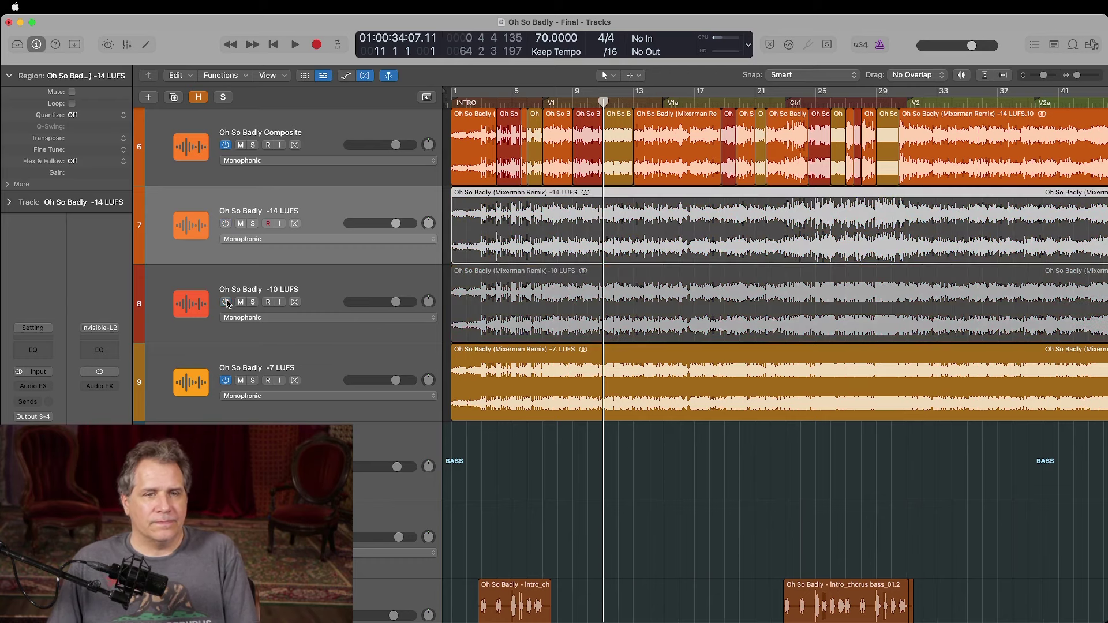
{"action": "left_click", "coordinate": [225, 381]}
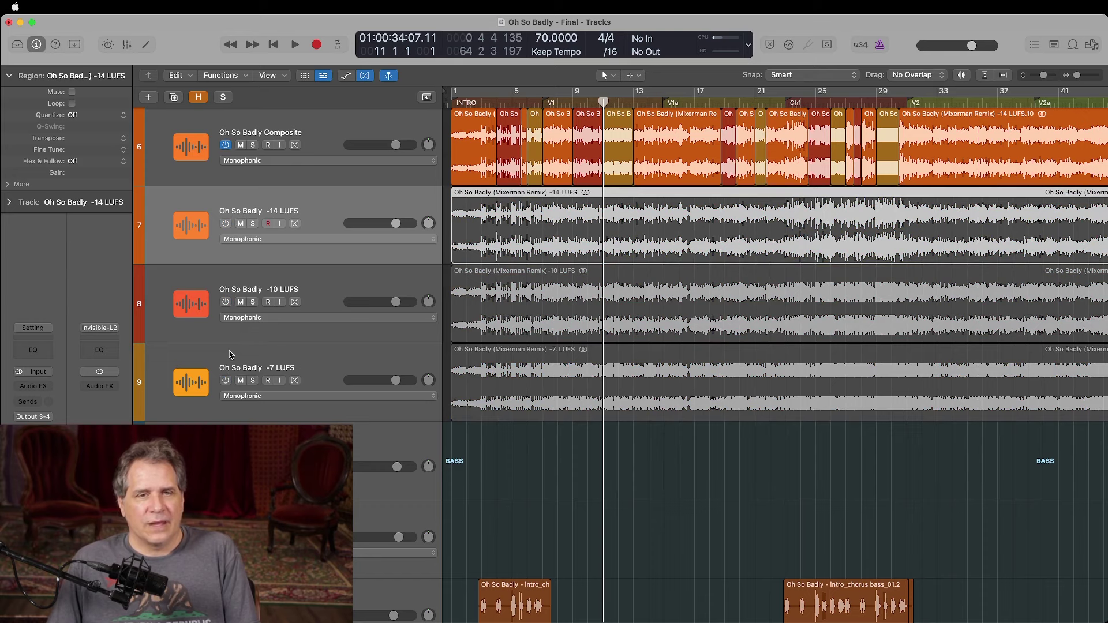
{"action": "left_click", "coordinate": [226, 381]}
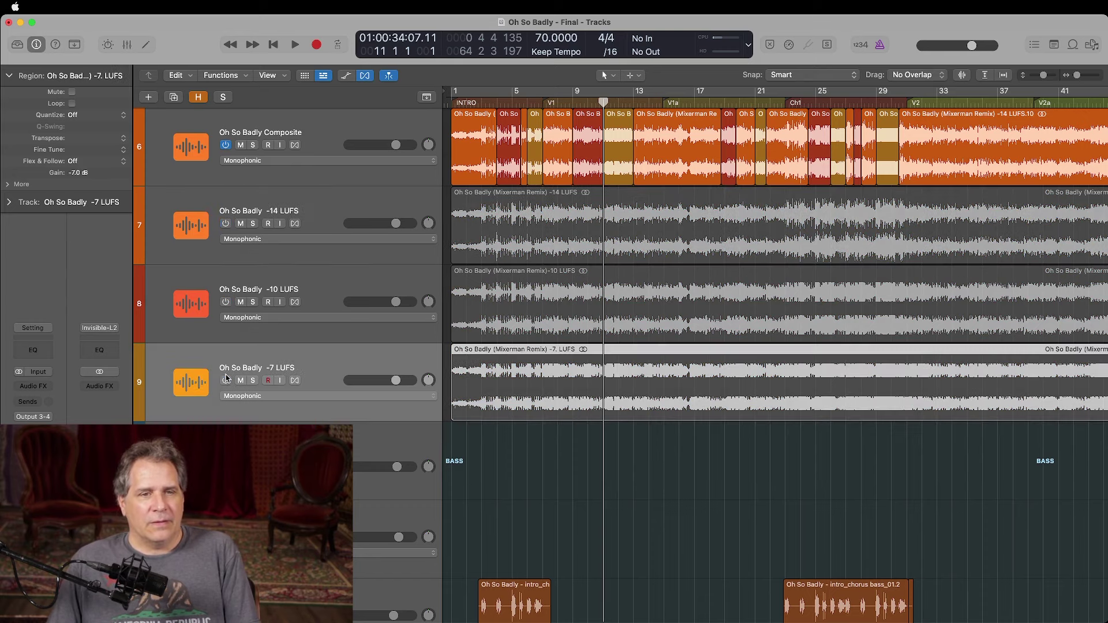
{"action": "left_click", "coordinate": [226, 302]}
{"action": "left_click", "coordinate": [225, 224]}
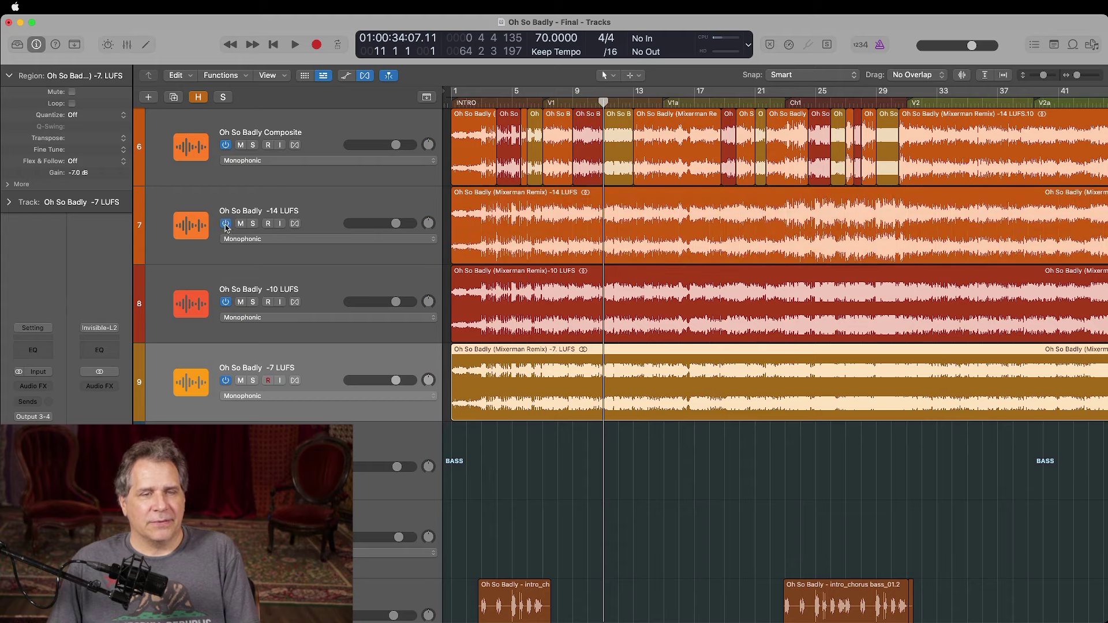
Disable the composite track, then play the soloed -14 LUFS track from about bar 21.
{"action": "left_click", "coordinate": [341, 207]}
{"action": "key", "text": "super+Left"}
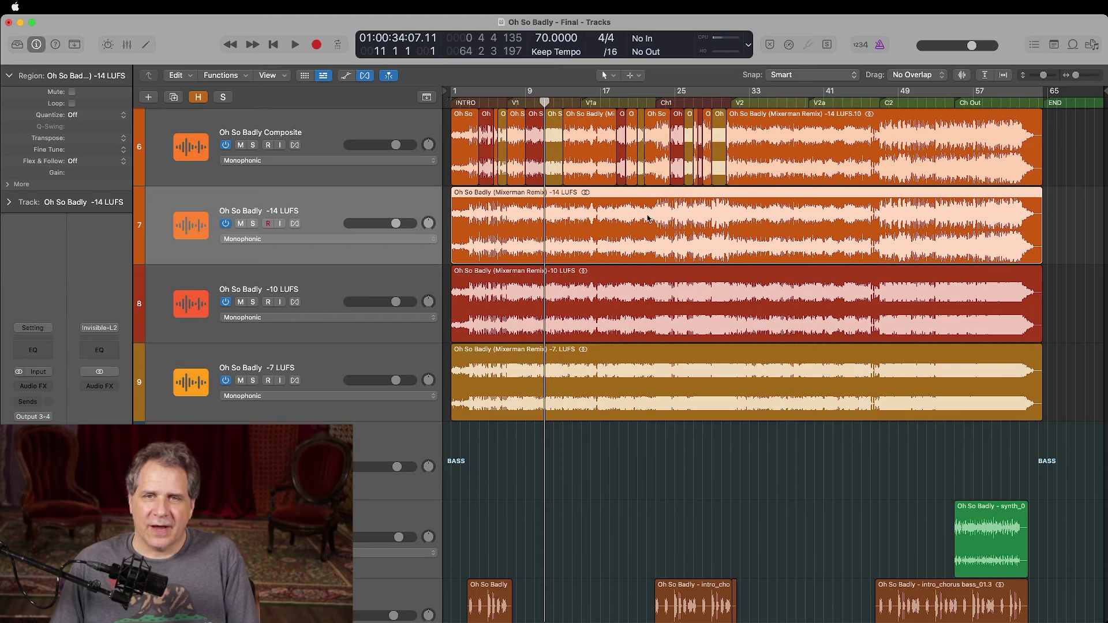
{"action": "left_click", "coordinate": [647, 102]}
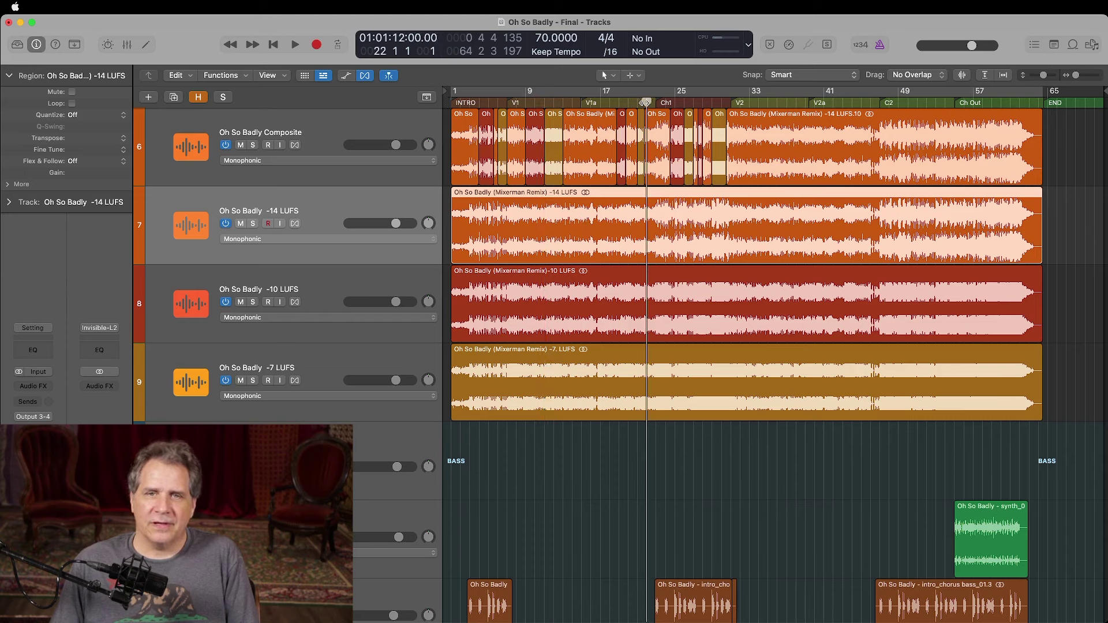
{"action": "left_click", "coordinate": [225, 145]}
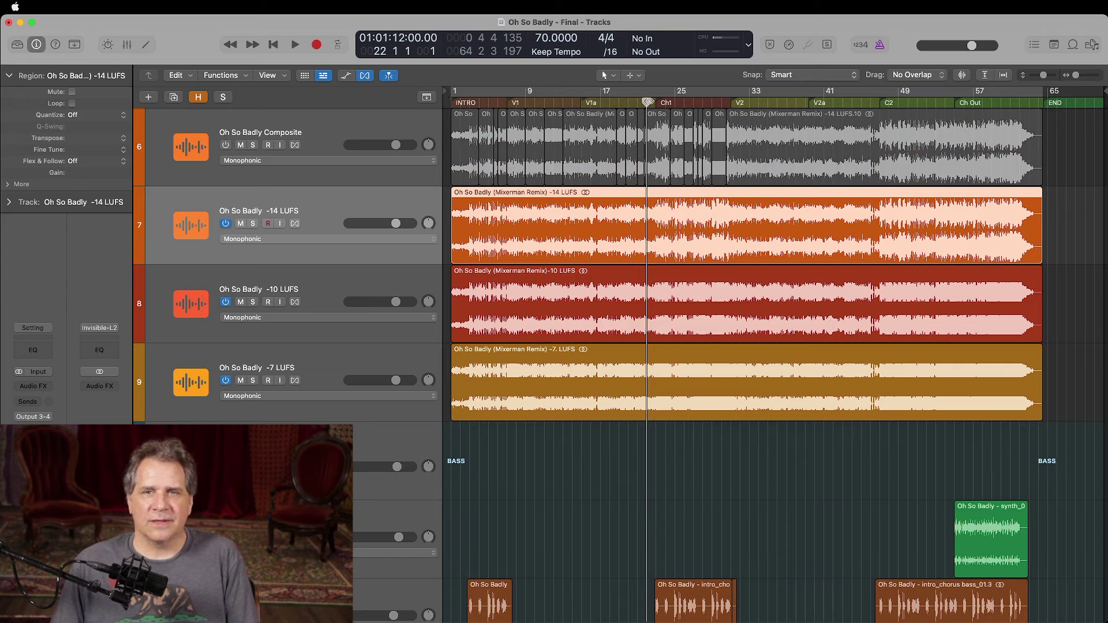
{"action": "left_click", "coordinate": [638, 102]}
{"action": "left_click", "coordinate": [253, 223]}
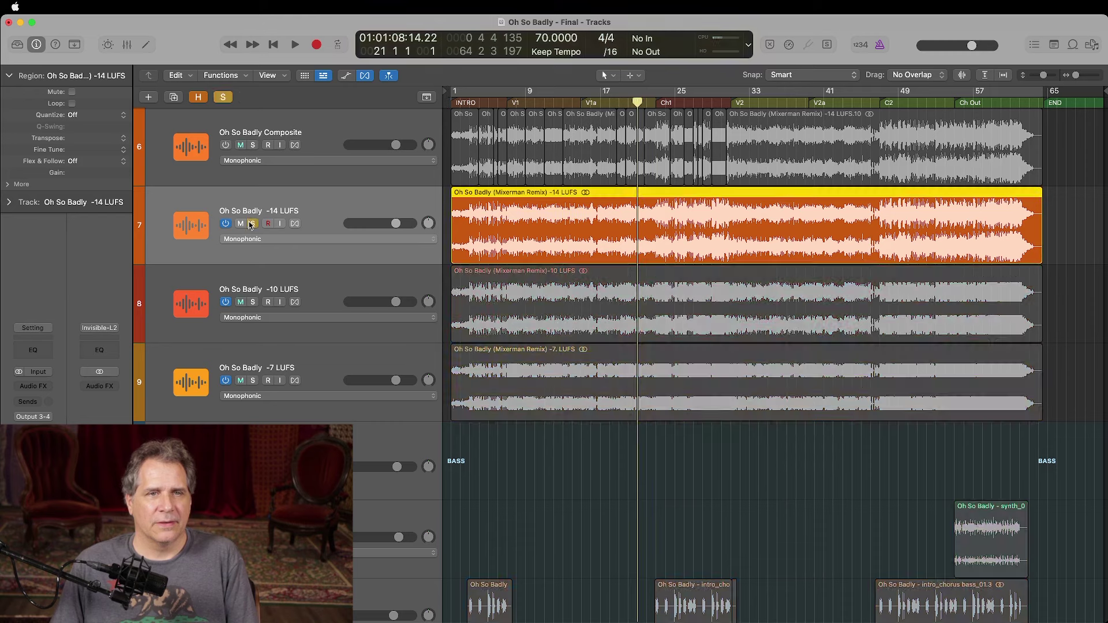
{"action": "key", "text": "space"}
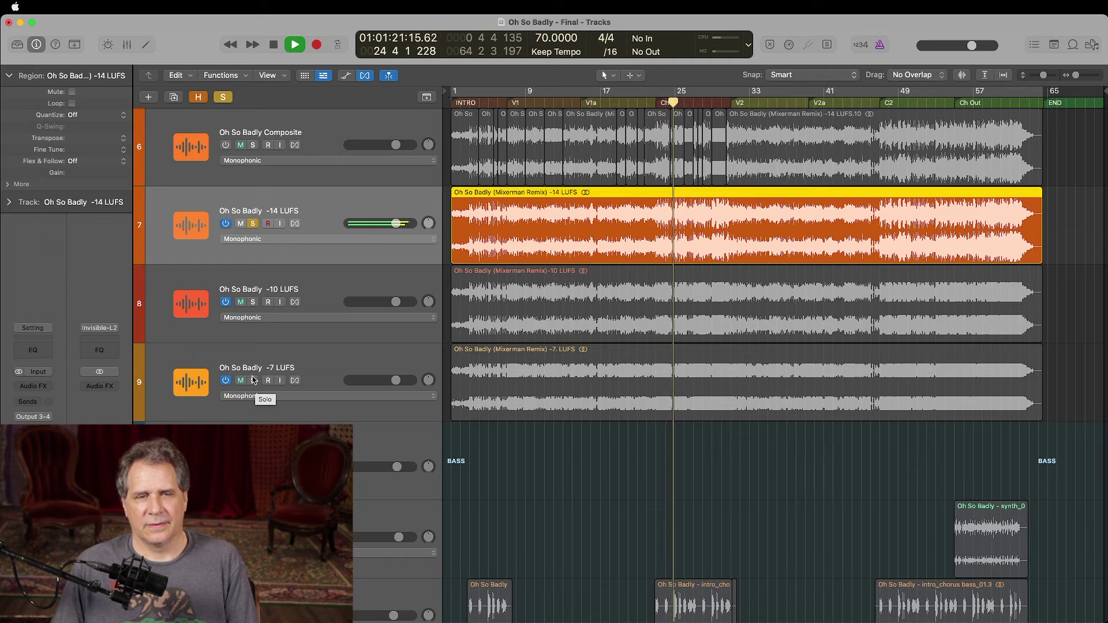
Stop, solo the -7 LUFS track instead, and replay from around bar 22.
{"action": "key", "text": "space"}
{"action": "left_click", "coordinate": [253, 380], "text": "alt"}
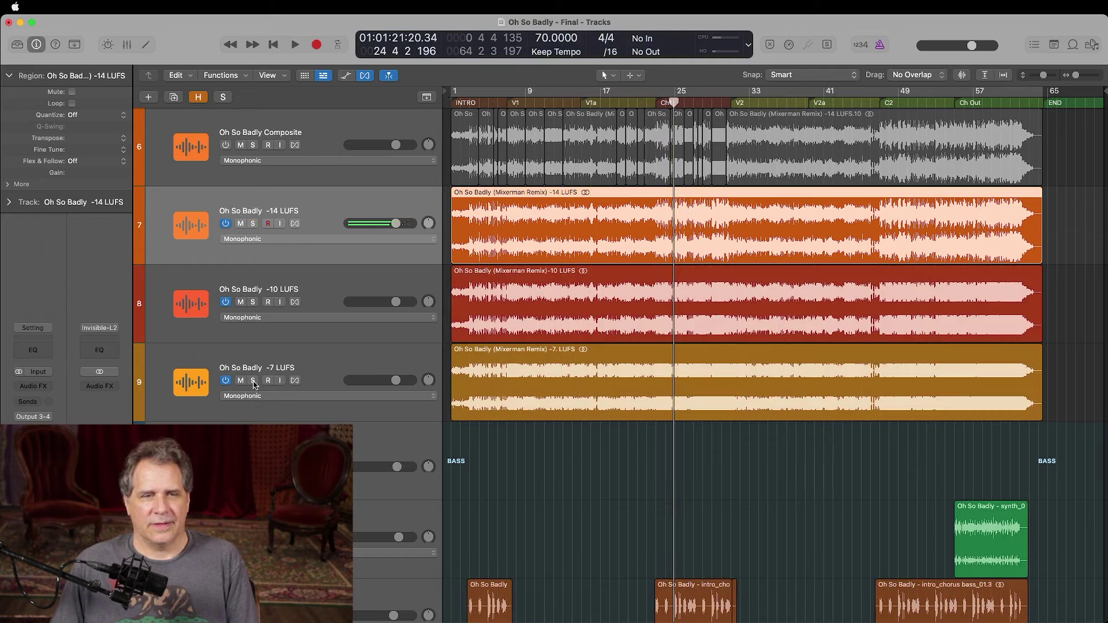
{"action": "key", "text": "space"}
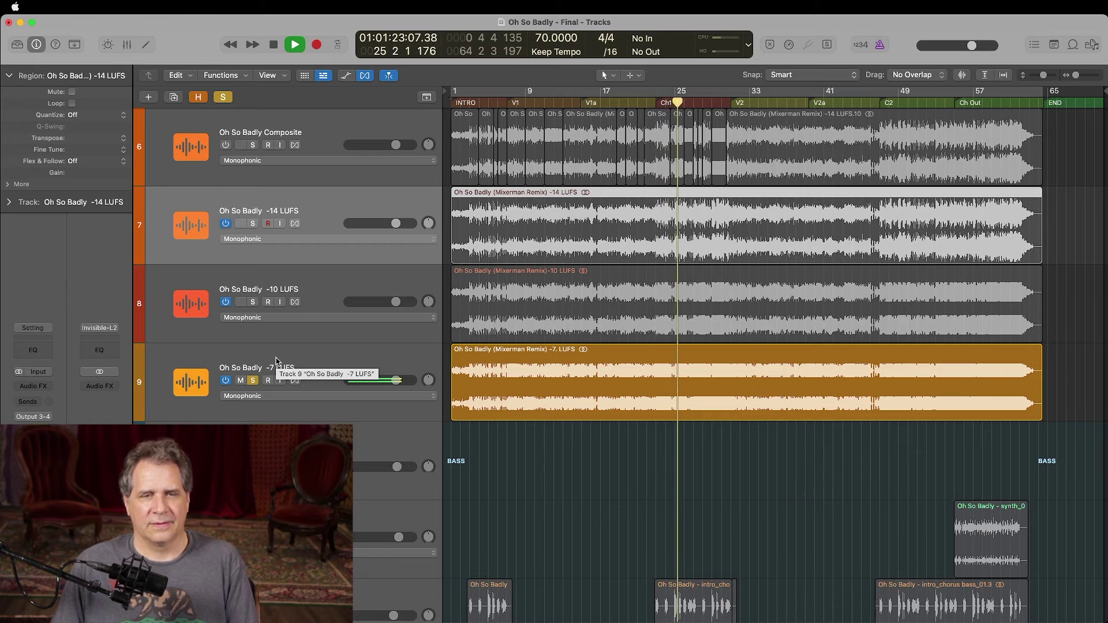
Unsolo the -7 LUFS track, stop playback at bar 25, and select the -14 LUFS track.
{"action": "left_click", "coordinate": [252, 380]}
{"action": "left_click", "coordinate": [260, 364]}
{"action": "key", "text": "space"}
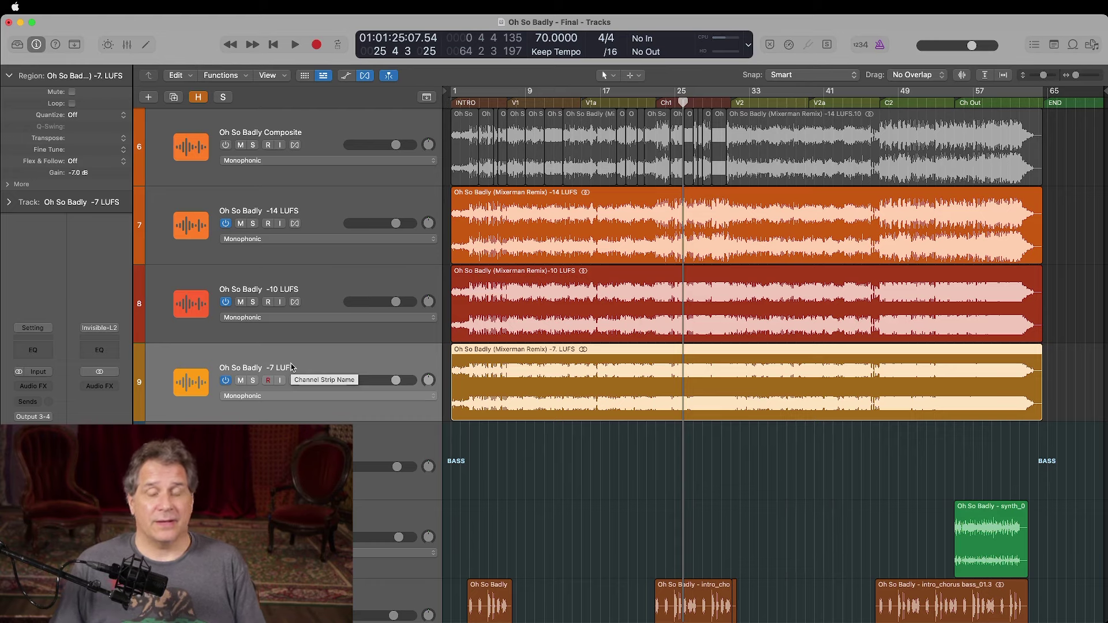
{"action": "left_click", "coordinate": [355, 209]}
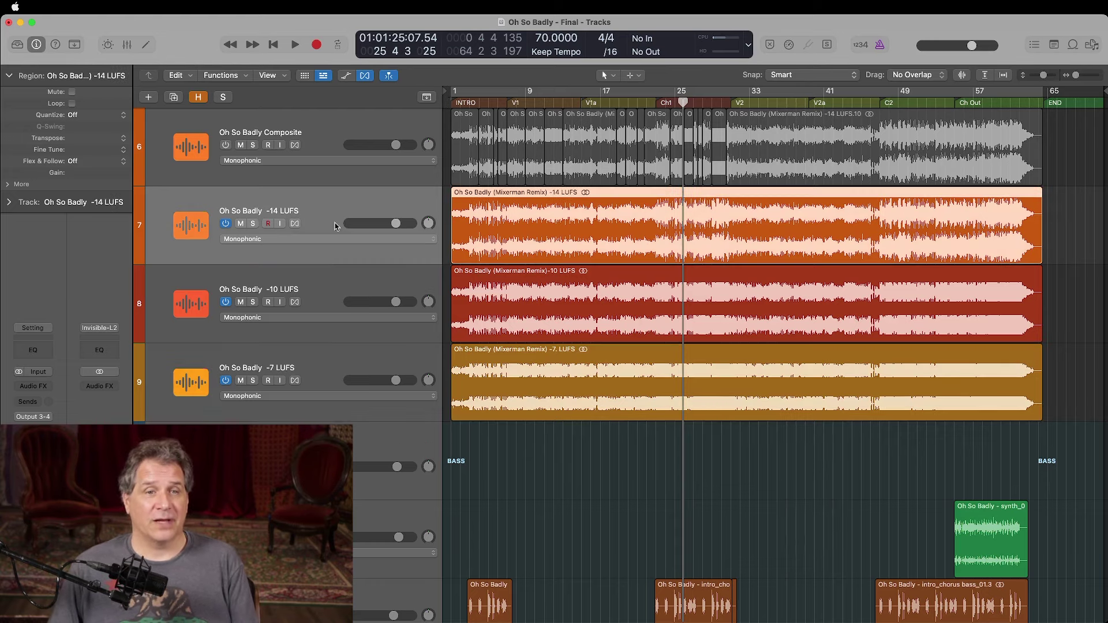
Select the -10 LUFS region on track 8 to confirm its -4.0 dB region gain.
{"action": "left_click", "coordinate": [318, 284]}
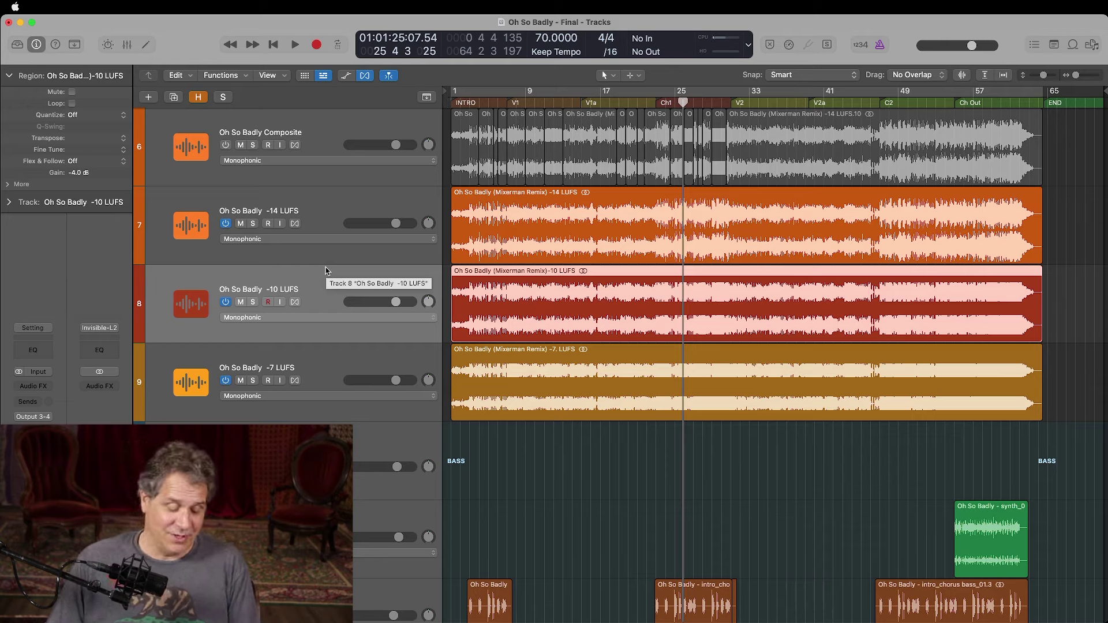
Select the -14 LUFS region on track 7 to show it has no region gain.
{"action": "left_click", "coordinate": [331, 209]}
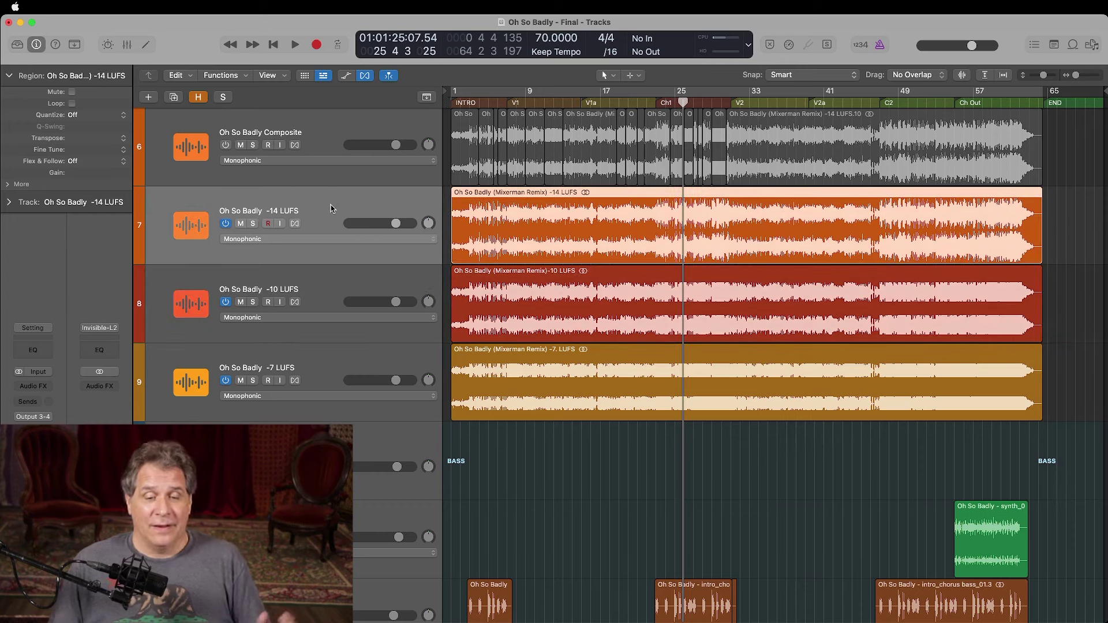